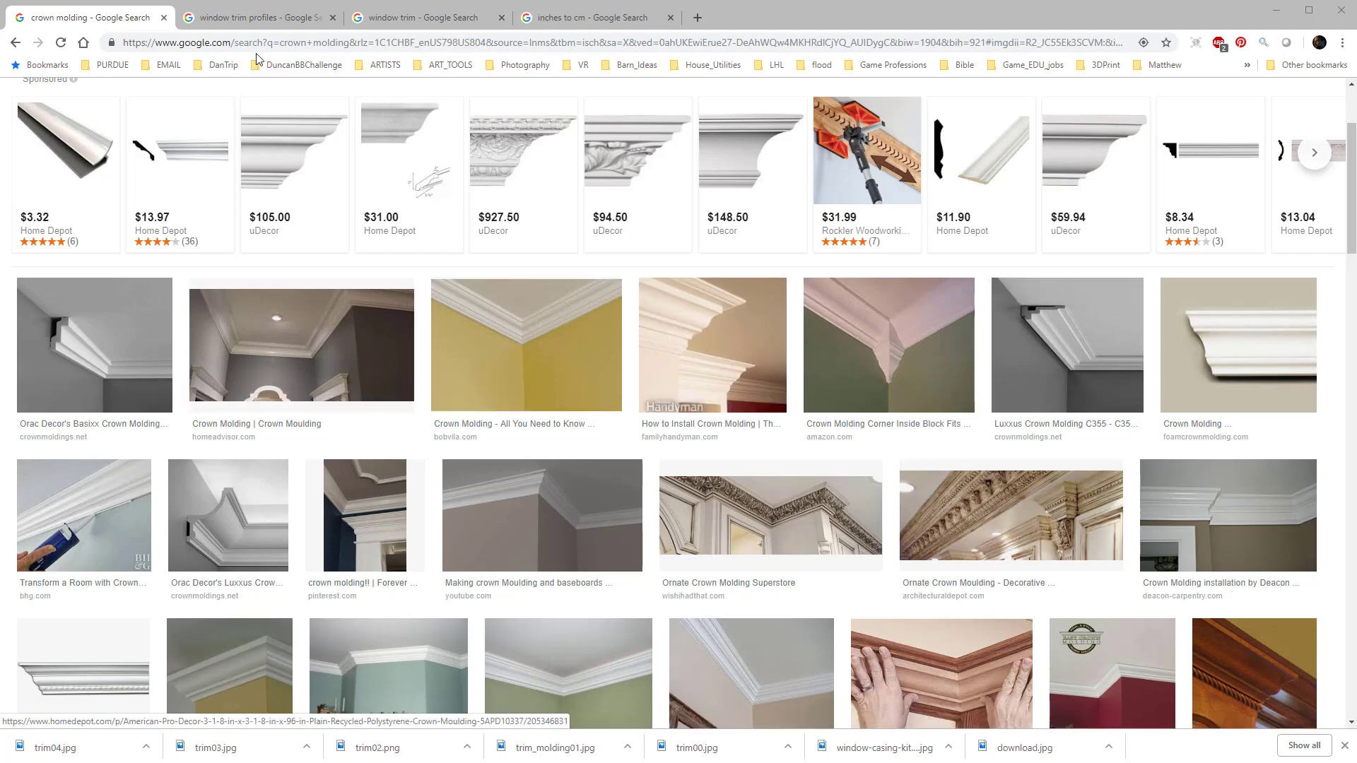
Step: Browse the crown molding image results for reference profiles
{"action": "scroll", "coordinate": [333, 273], "scroll_direction": "up", "scroll_amount": 3}
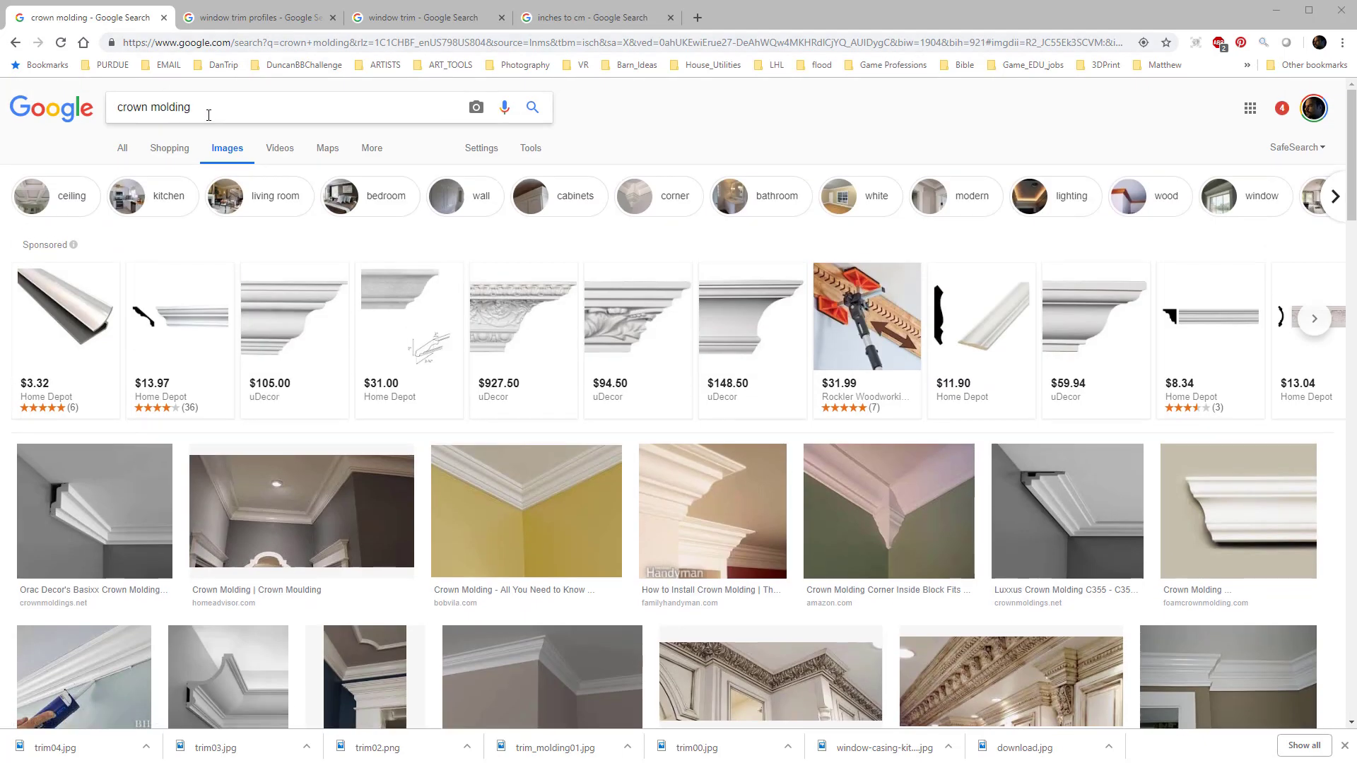
{"action": "left_click_drag", "start_coordinate": [189, 106], "coordinate": [108, 118]}
{"action": "scroll", "coordinate": [562, 518], "scroll_direction": "down", "scroll_amount": 3}
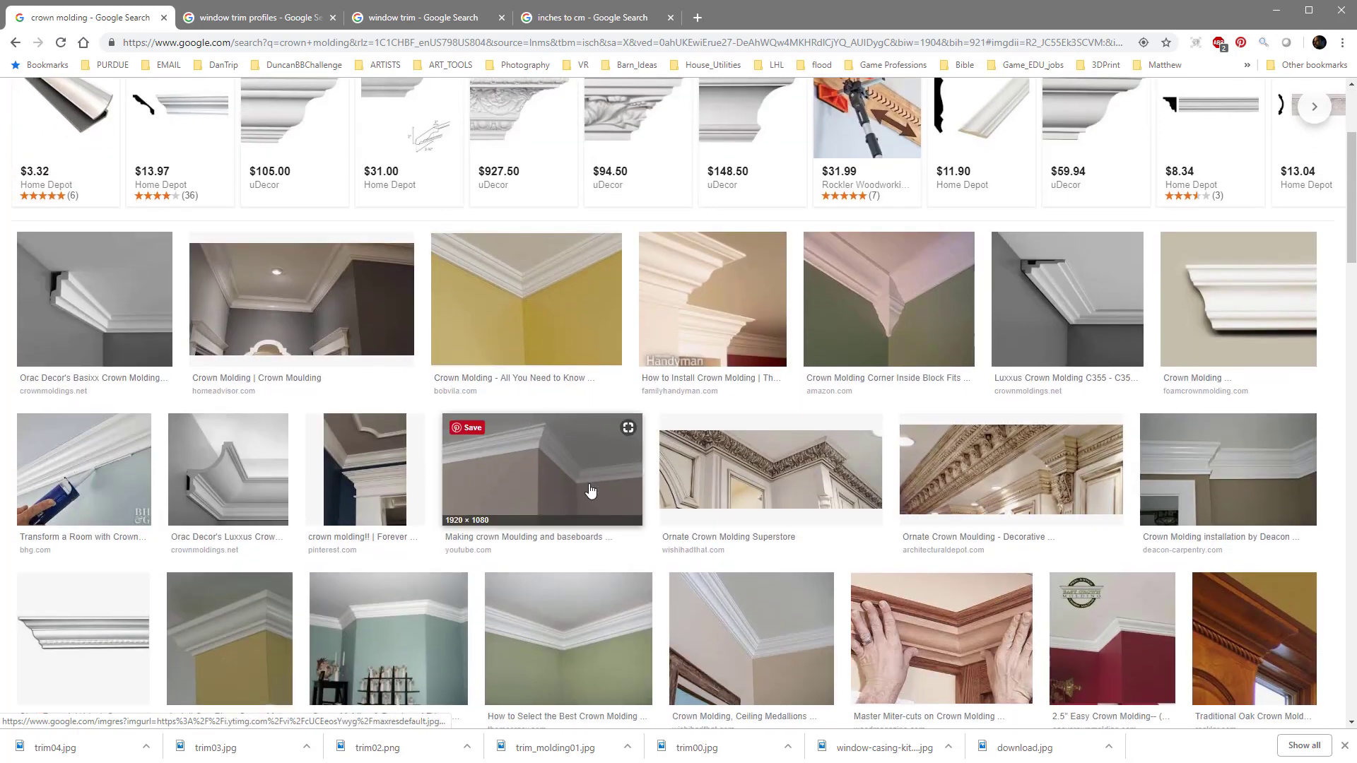
{"action": "scroll", "coordinate": [495, 566], "scroll_direction": "down", "scroll_amount": 2}
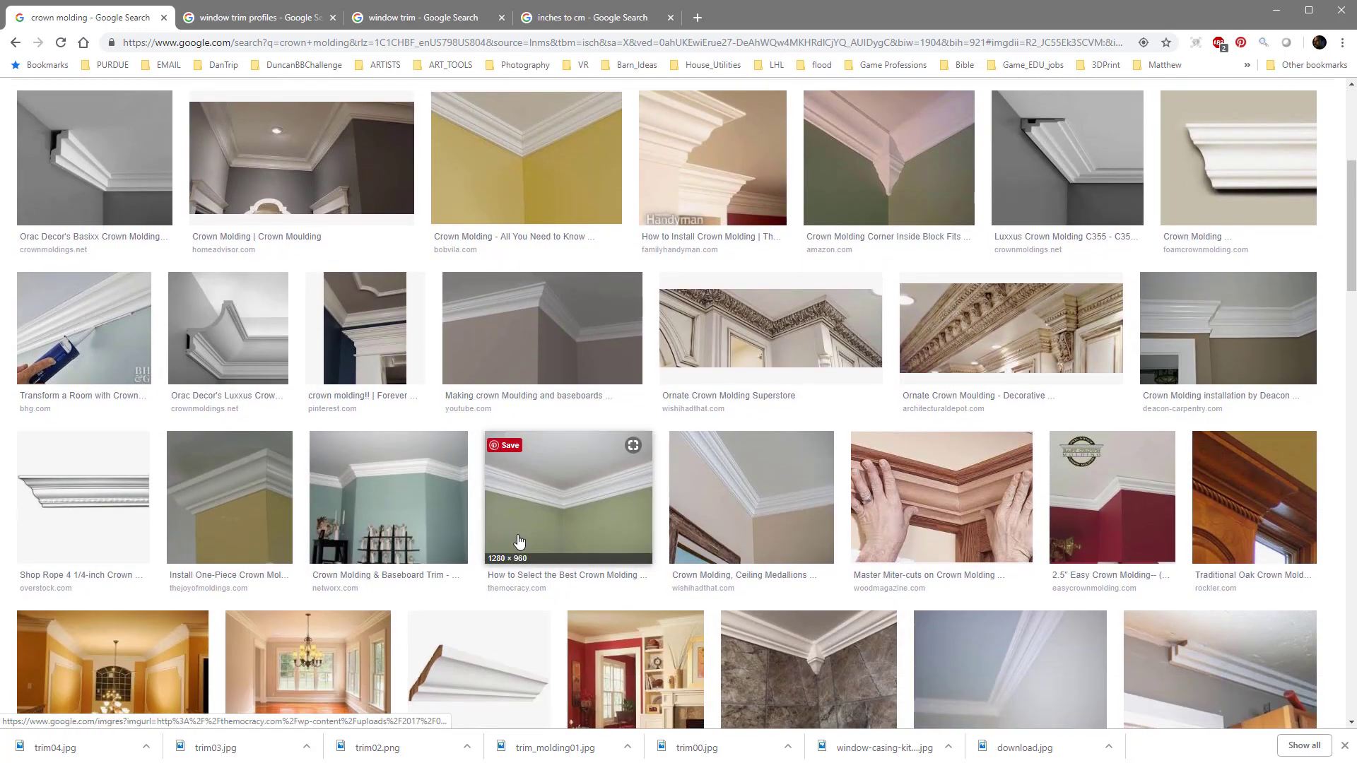
{"action": "scroll", "coordinate": [447, 578], "scroll_direction": "down", "scroll_amount": 2}
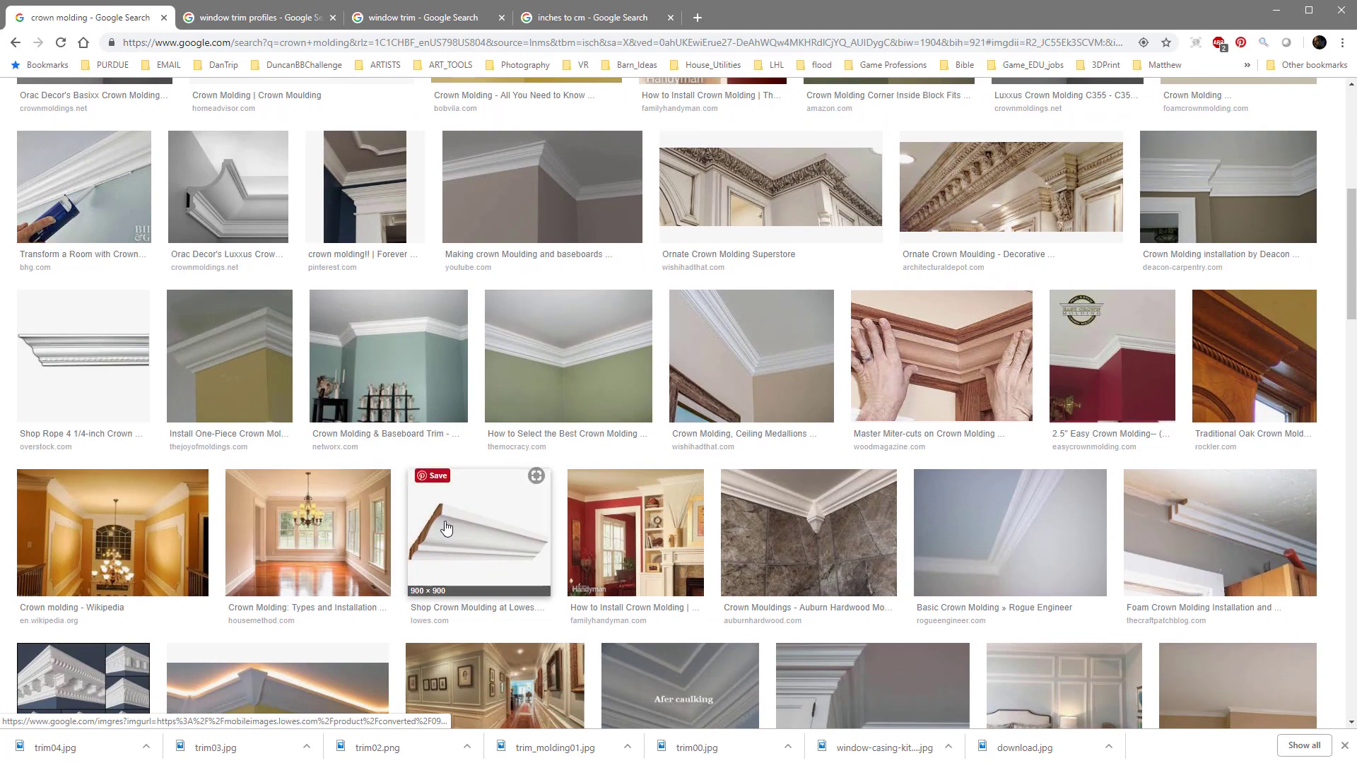
{"action": "scroll", "coordinate": [446, 529], "scroll_direction": "down", "scroll_amount": 3}
Step: Open the 30 Crown Molding Collection result and examine its related CGTrader decorative crown molding images
{"action": "left_click", "coordinate": [91, 537]}
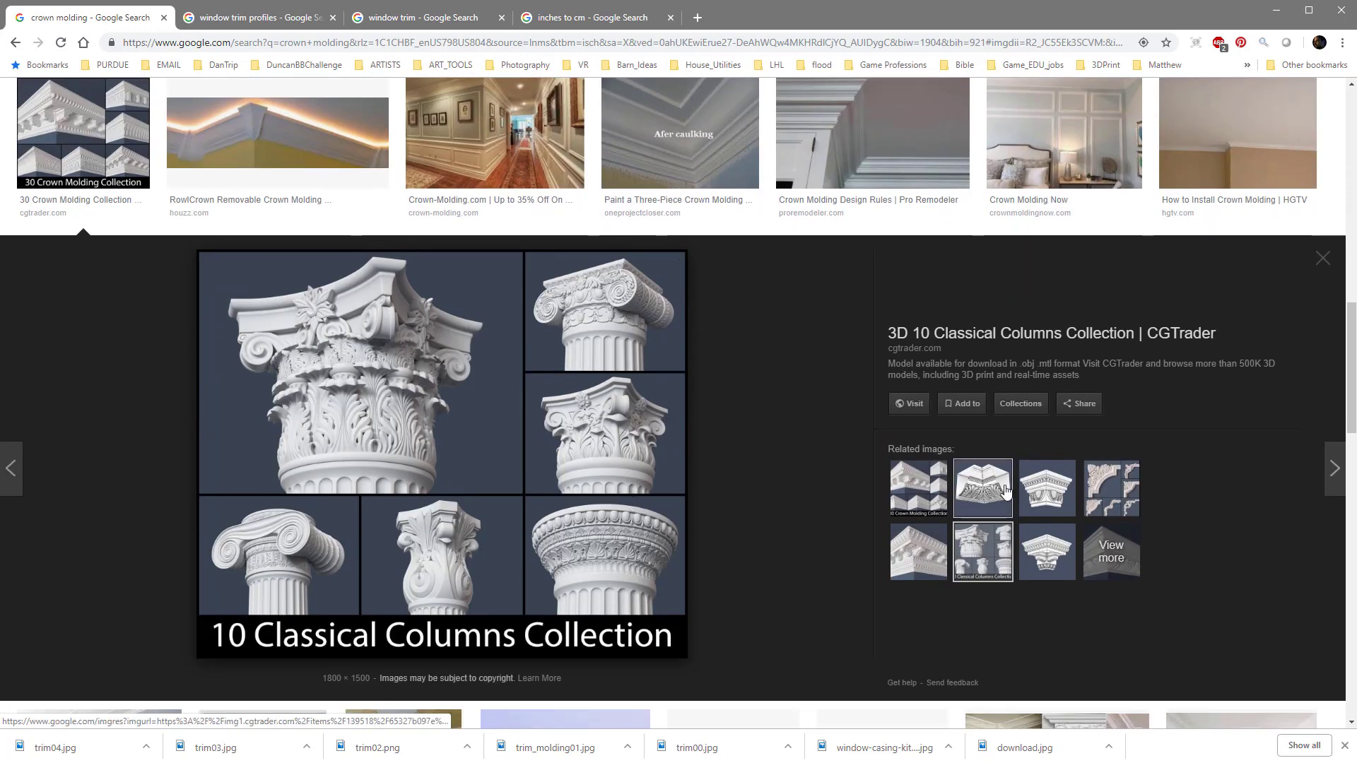
{"action": "left_click", "coordinate": [1053, 498]}
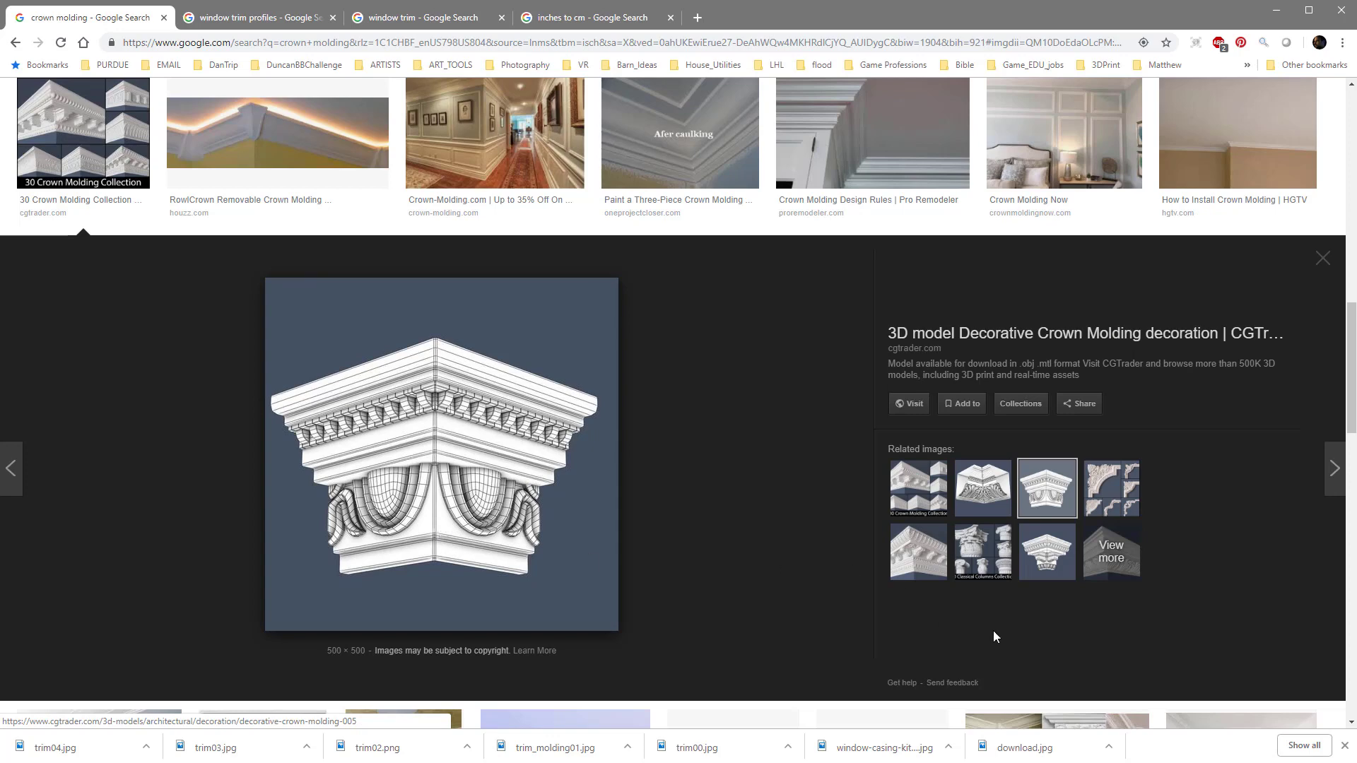
{"action": "left_click", "coordinate": [1047, 560]}
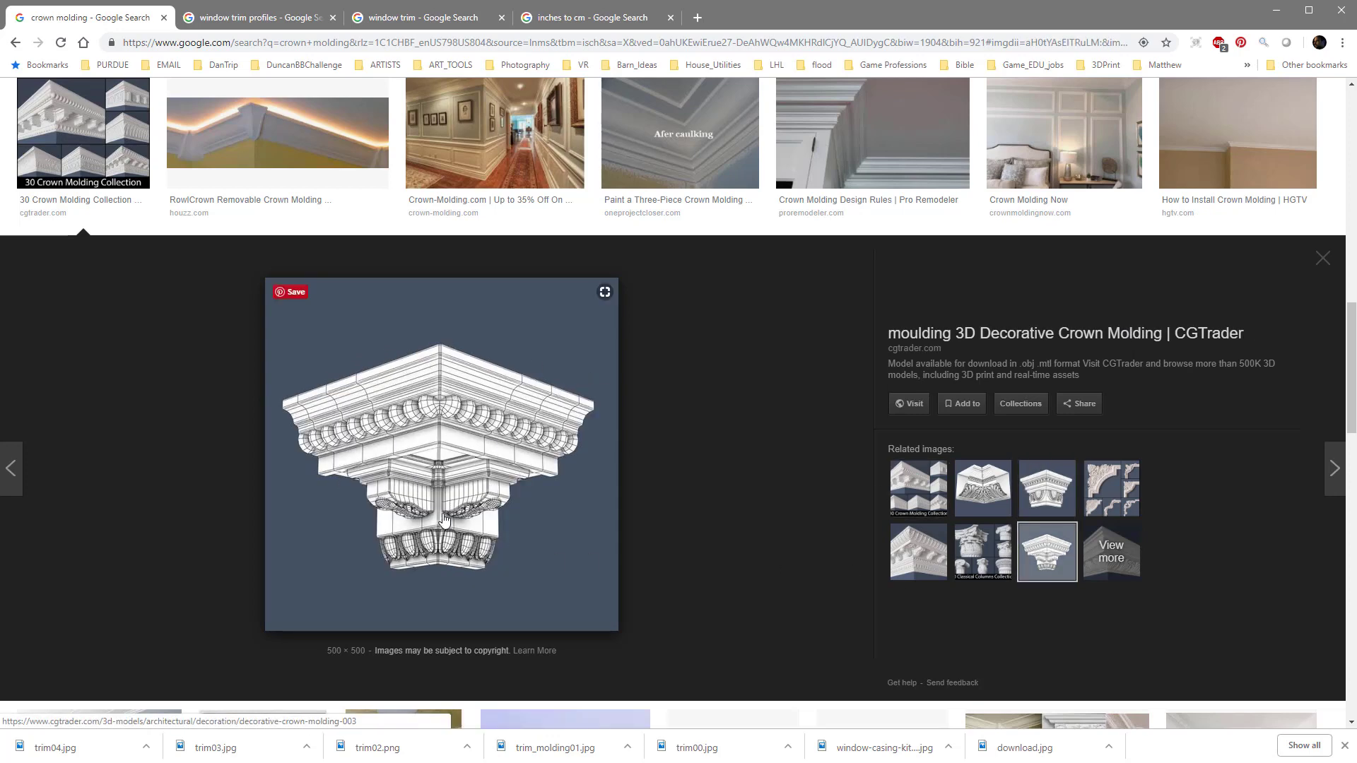
{"action": "scroll", "coordinate": [473, 572], "scroll_direction": "down", "scroll_amount": 5}
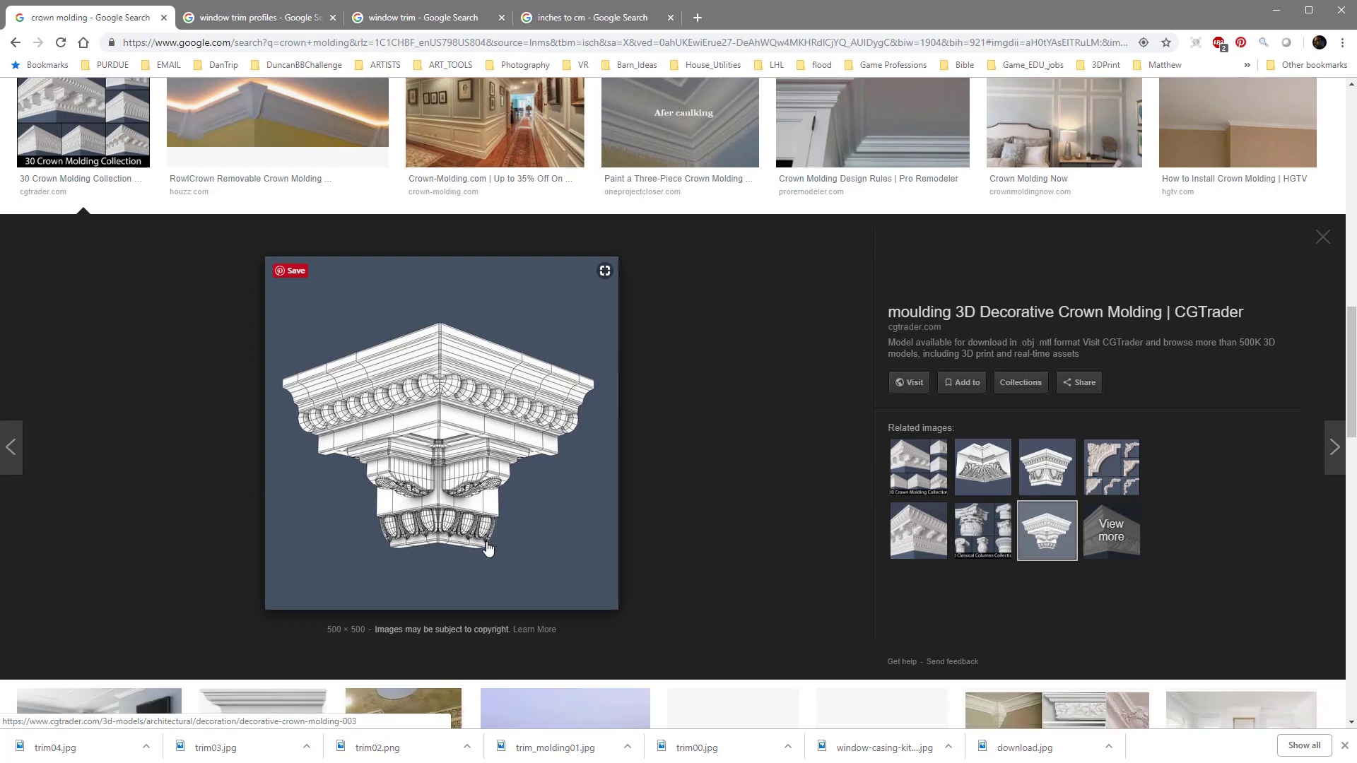
{"action": "scroll", "coordinate": [486, 545], "scroll_direction": "down", "scroll_amount": 3}
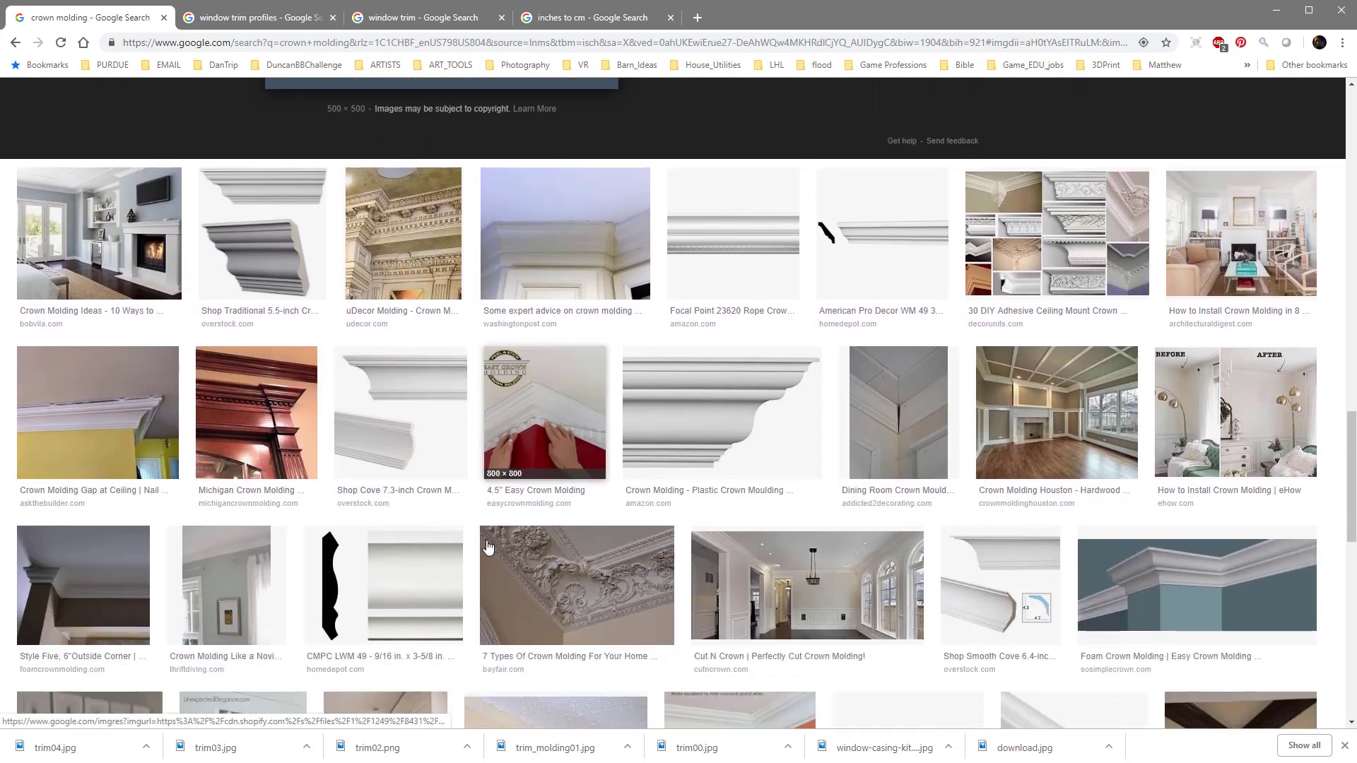
{"action": "scroll", "coordinate": [527, 403], "scroll_direction": "up", "scroll_amount": 6}
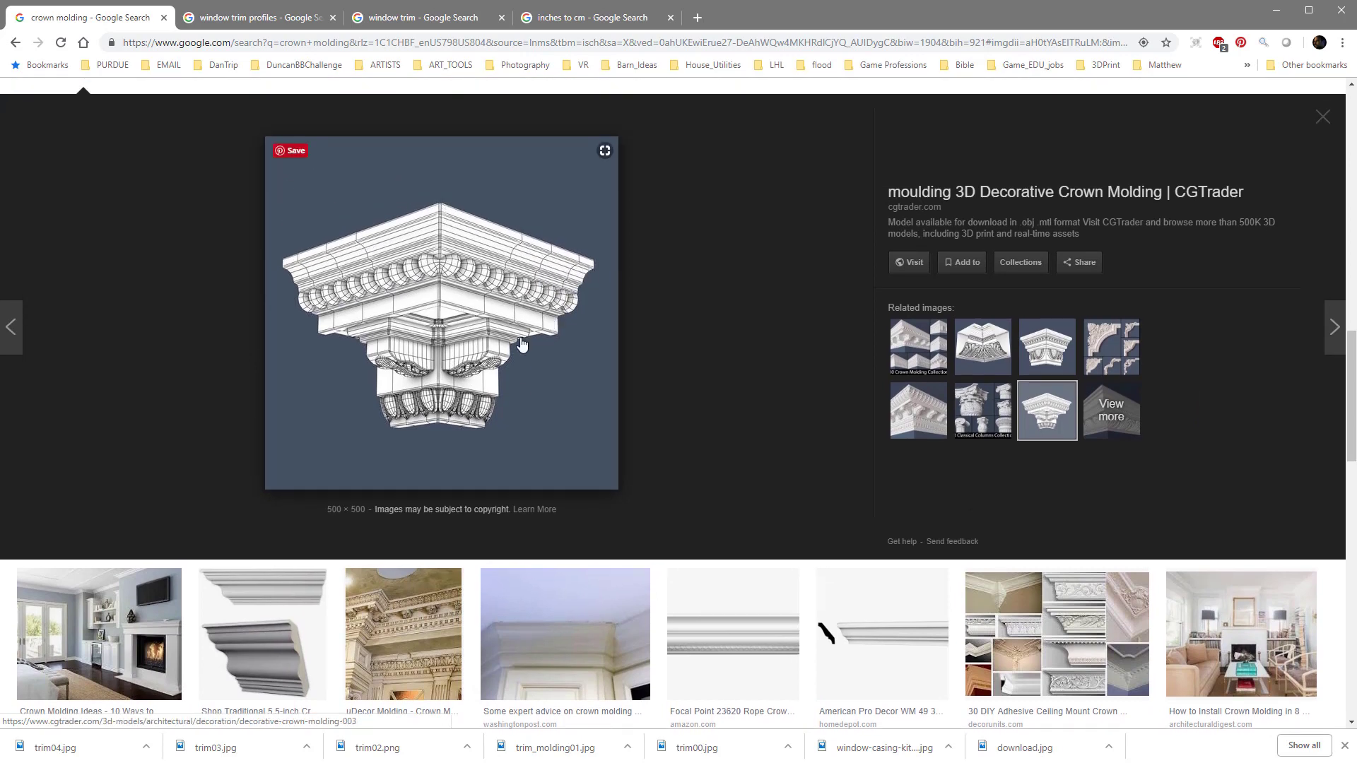
Step: Switch to the window trim profiles image search and preview the Tibbetts window casing chart
{"action": "left_click", "coordinate": [278, 21]}
{"action": "scroll", "coordinate": [629, 466], "scroll_direction": "up", "scroll_amount": 6}
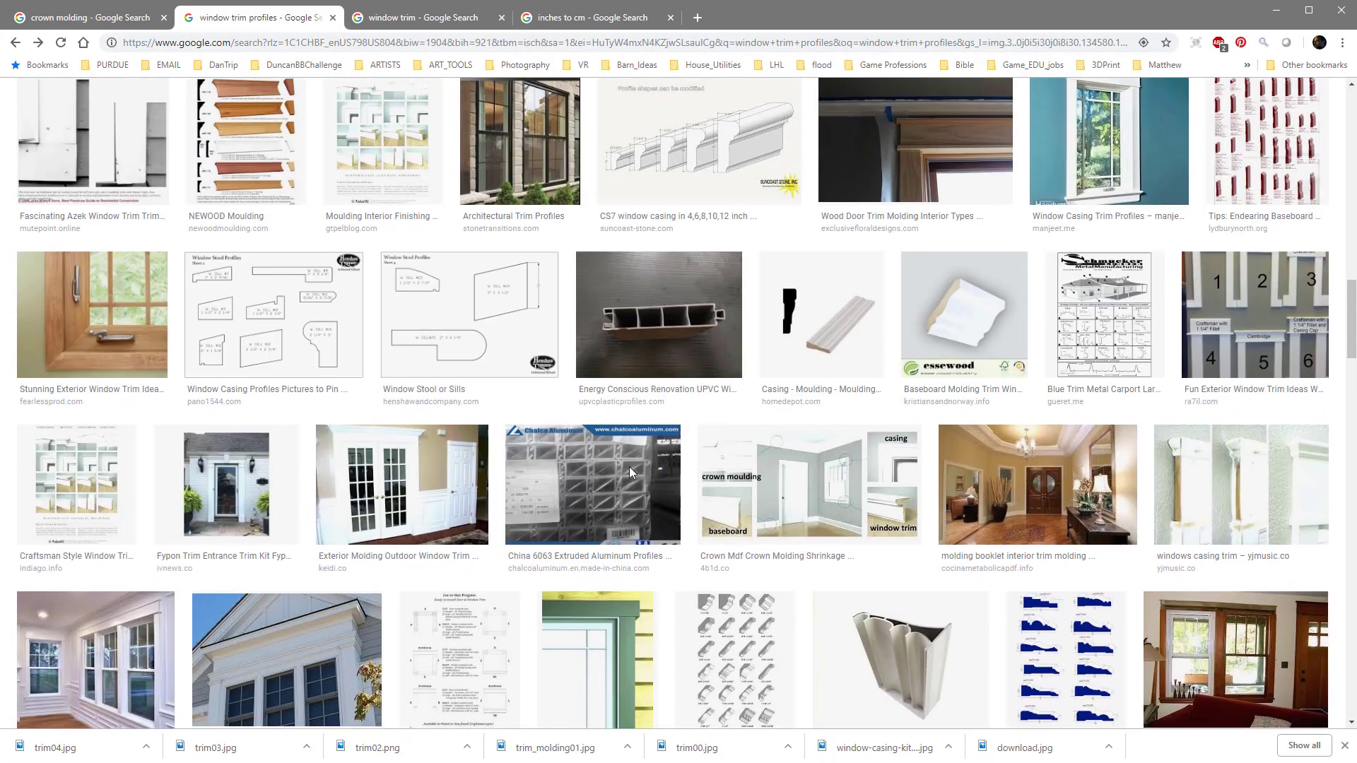
{"action": "scroll", "coordinate": [629, 466], "scroll_direction": "up", "scroll_amount": 15}
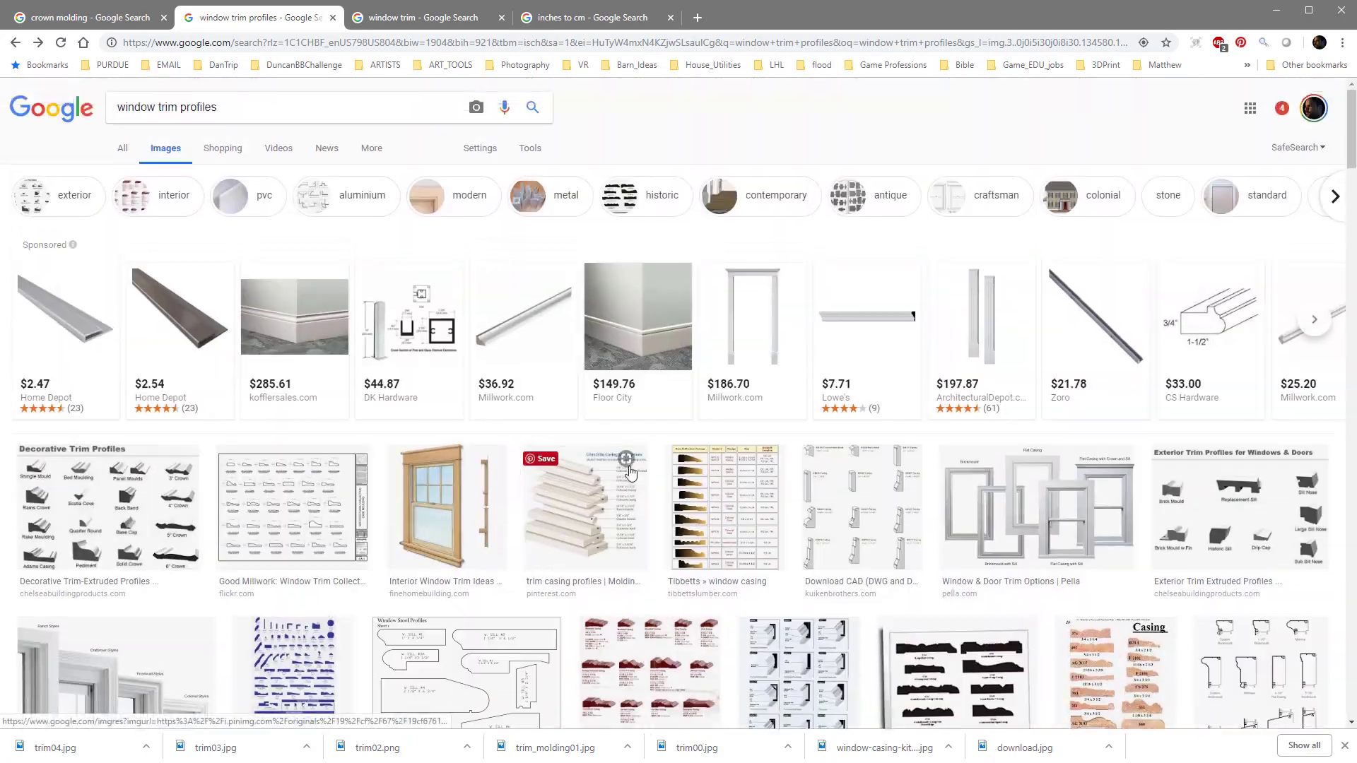
{"action": "left_click_drag", "start_coordinate": [230, 108], "coordinate": [111, 101]}
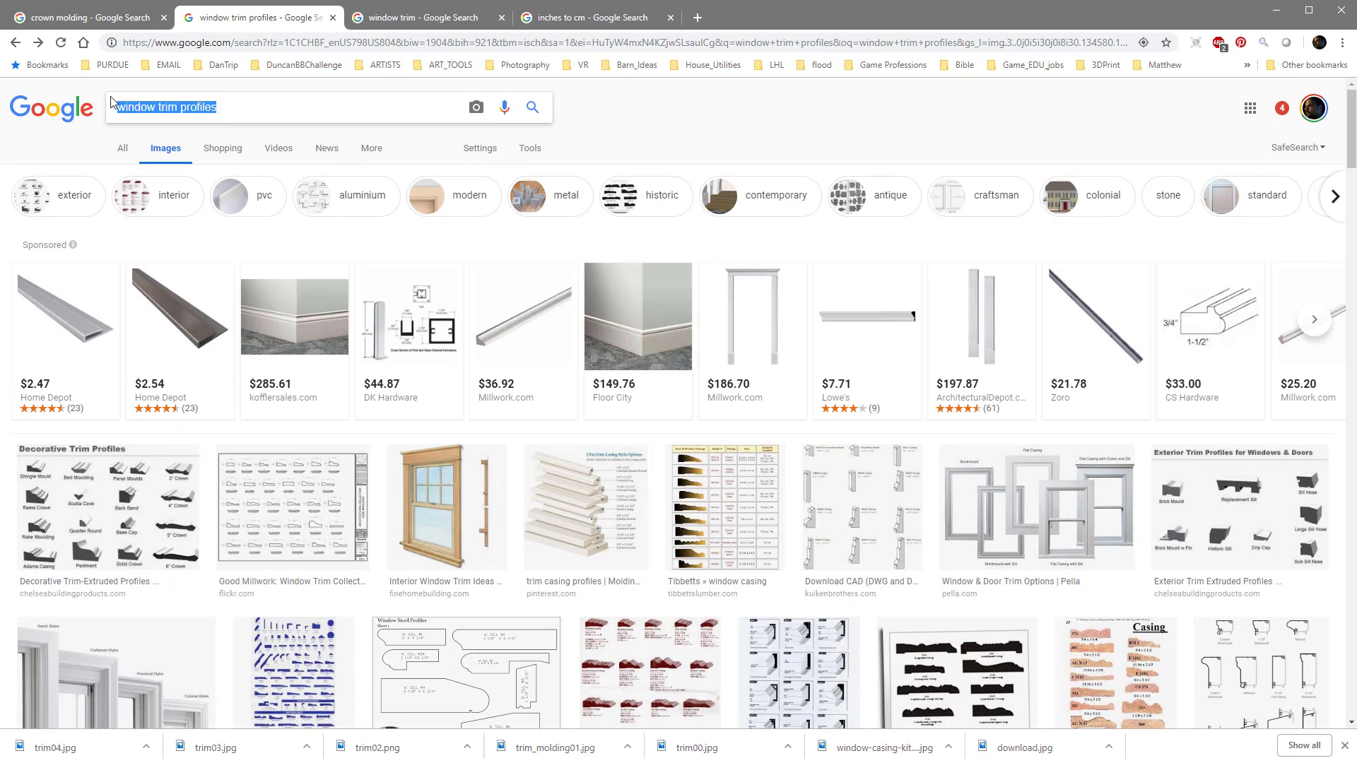
{"action": "scroll", "coordinate": [399, 527], "scroll_direction": "down", "scroll_amount": 1}
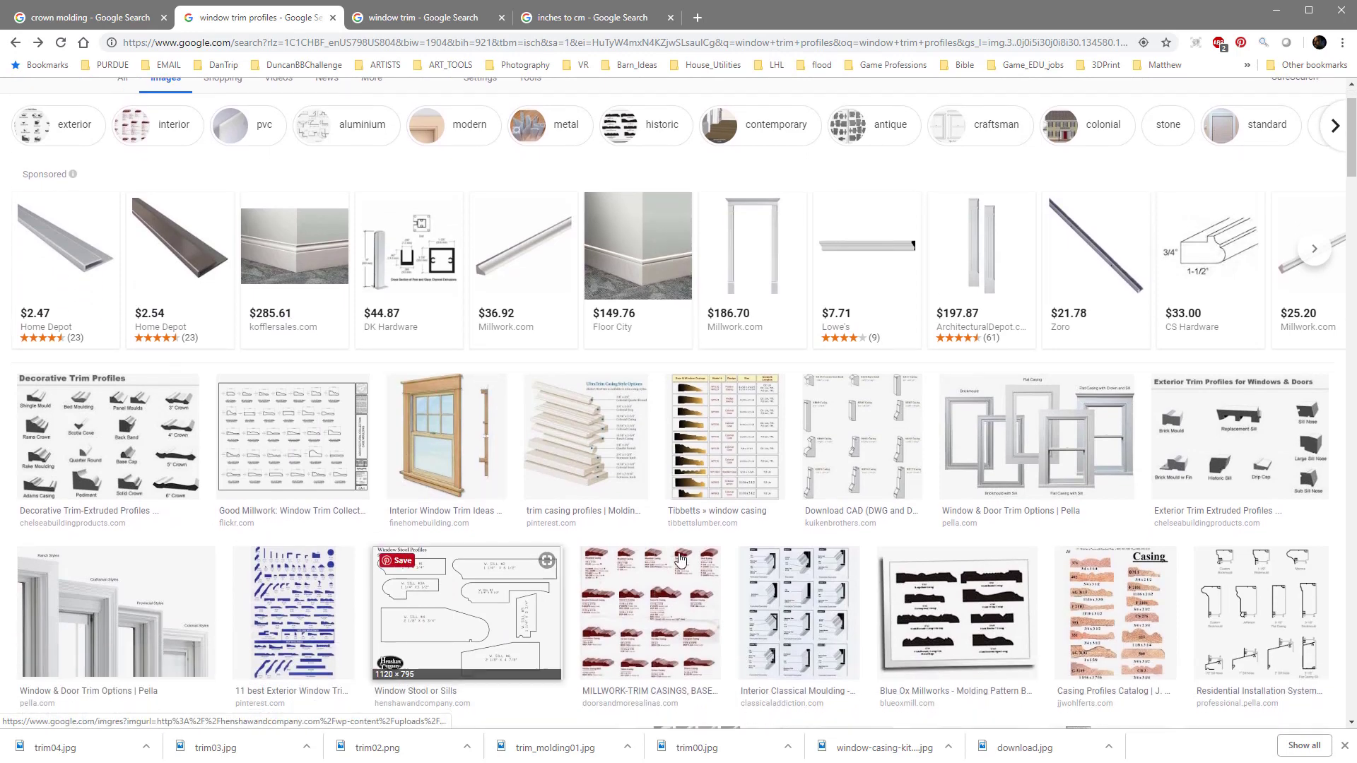
{"action": "left_click", "coordinate": [702, 436]}
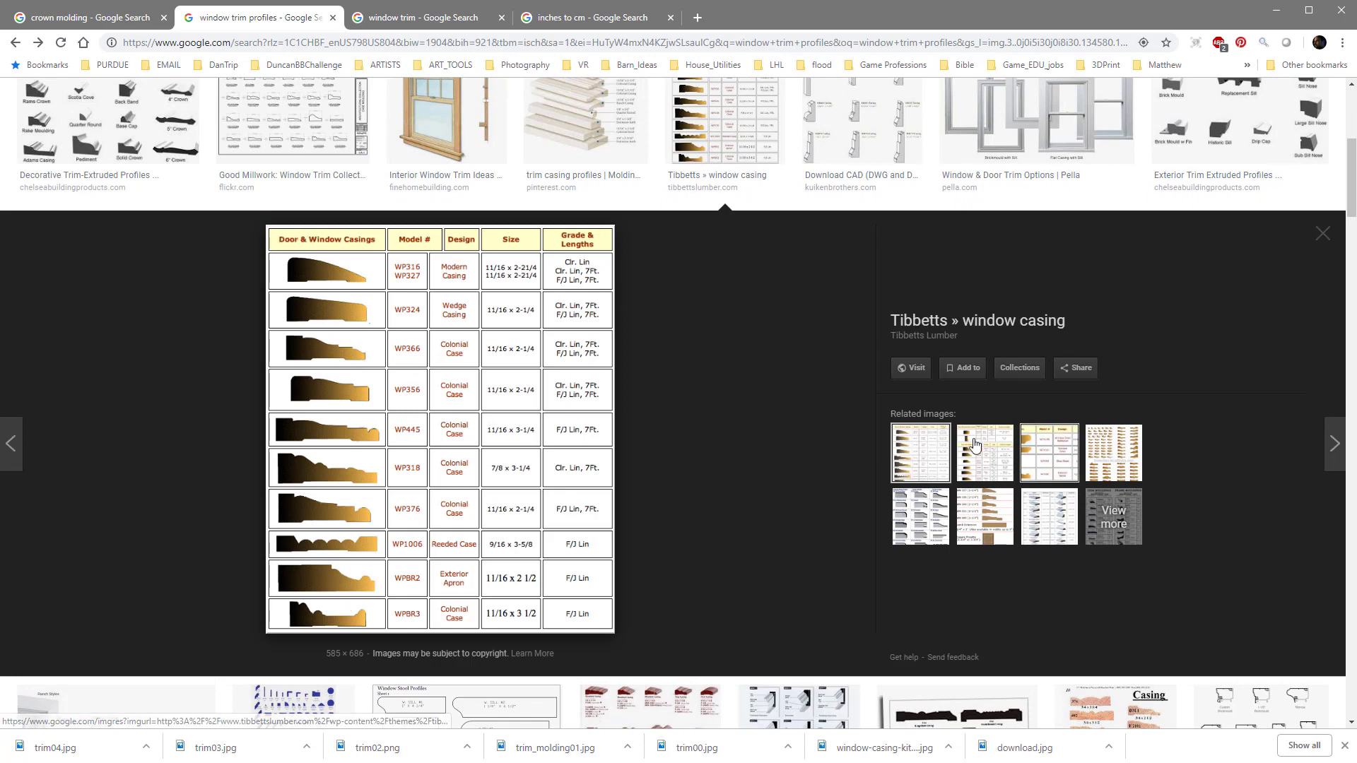
Step: Look further through the window trim profile results and preview the Gettwistart chair rail molding profiles chart
{"action": "scroll", "coordinate": [783, 347], "scroll_direction": "down", "scroll_amount": 3}
{"action": "scroll", "coordinate": [784, 345], "scroll_direction": "down", "scroll_amount": 2}
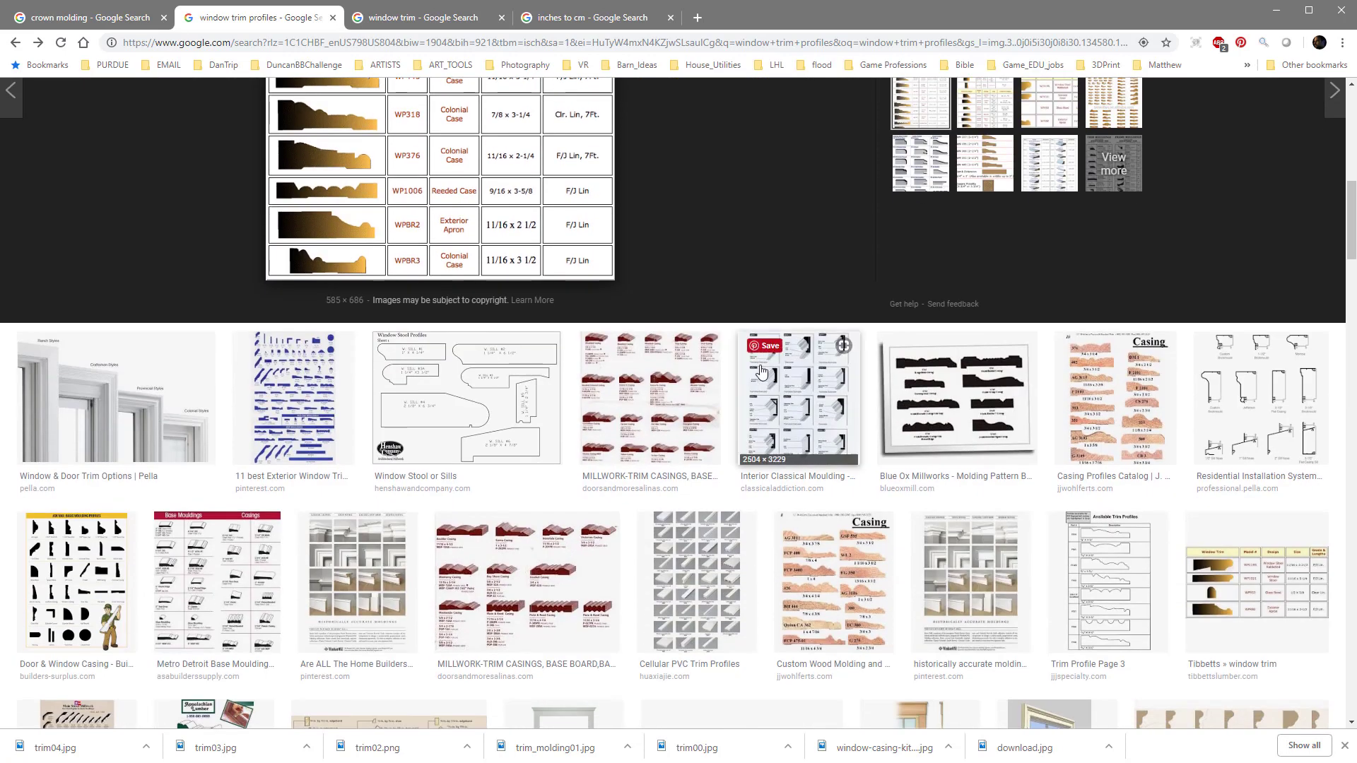
{"action": "scroll", "coordinate": [413, 450], "scroll_direction": "down", "scroll_amount": 3}
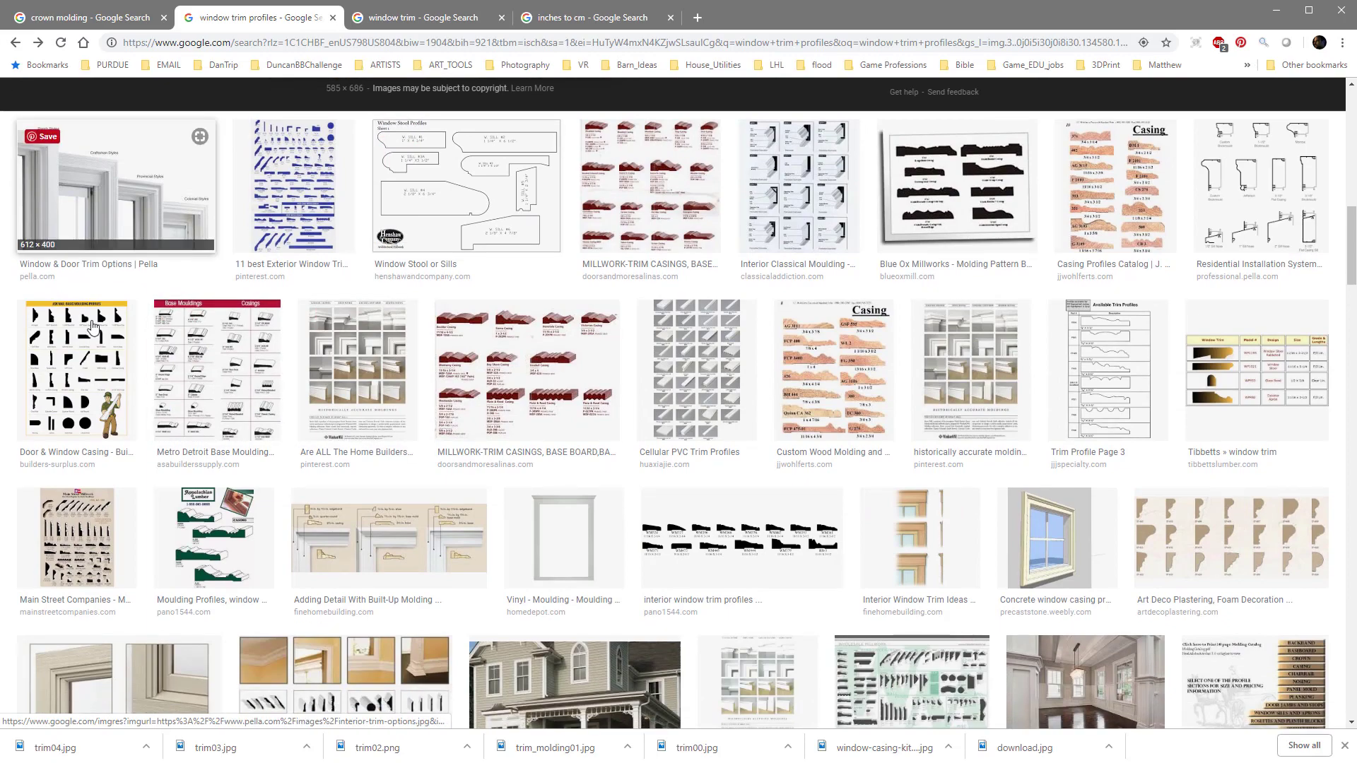
{"action": "scroll", "coordinate": [472, 348], "scroll_direction": "down", "scroll_amount": 5}
{"action": "scroll", "coordinate": [472, 348], "scroll_direction": "down", "scroll_amount": 3}
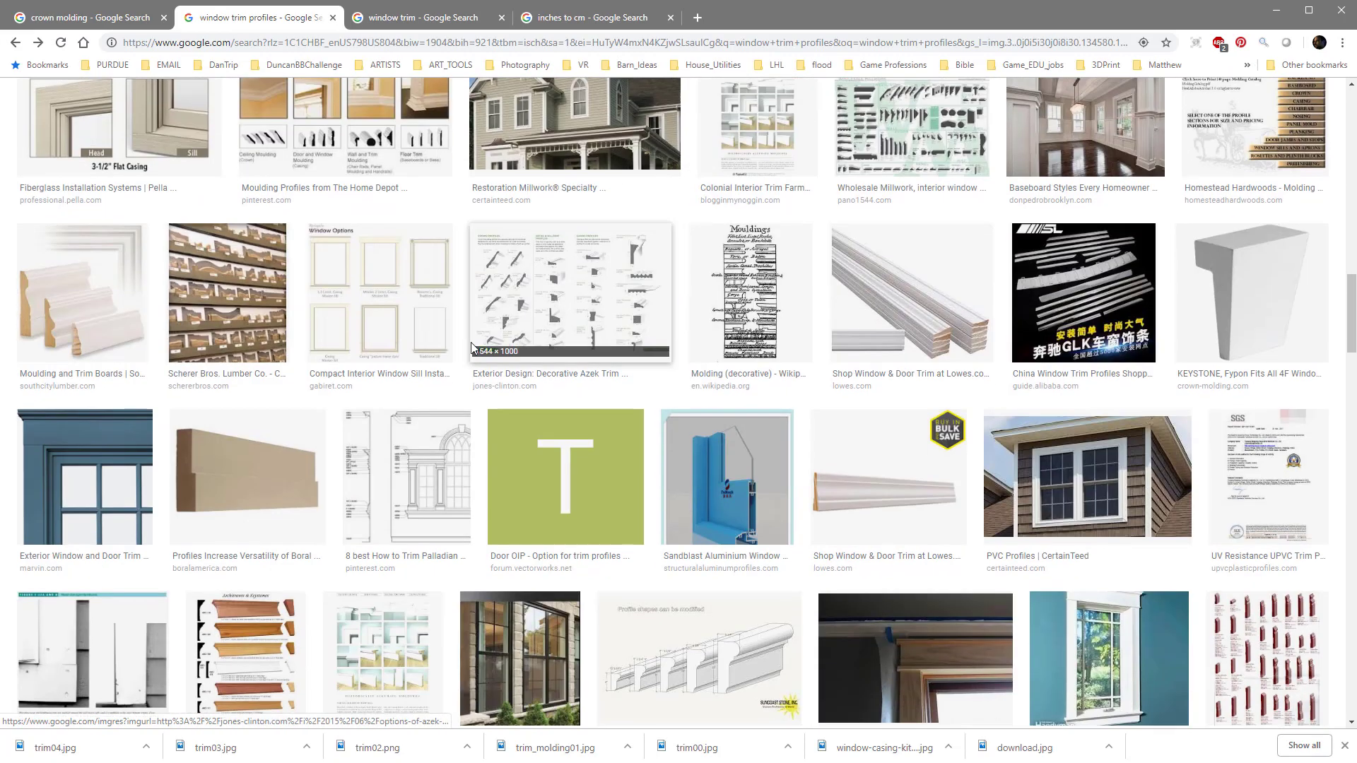
{"action": "scroll", "coordinate": [760, 326], "scroll_direction": "down", "scroll_amount": 5}
{"action": "scroll", "coordinate": [763, 326], "scroll_direction": "down", "scroll_amount": 6}
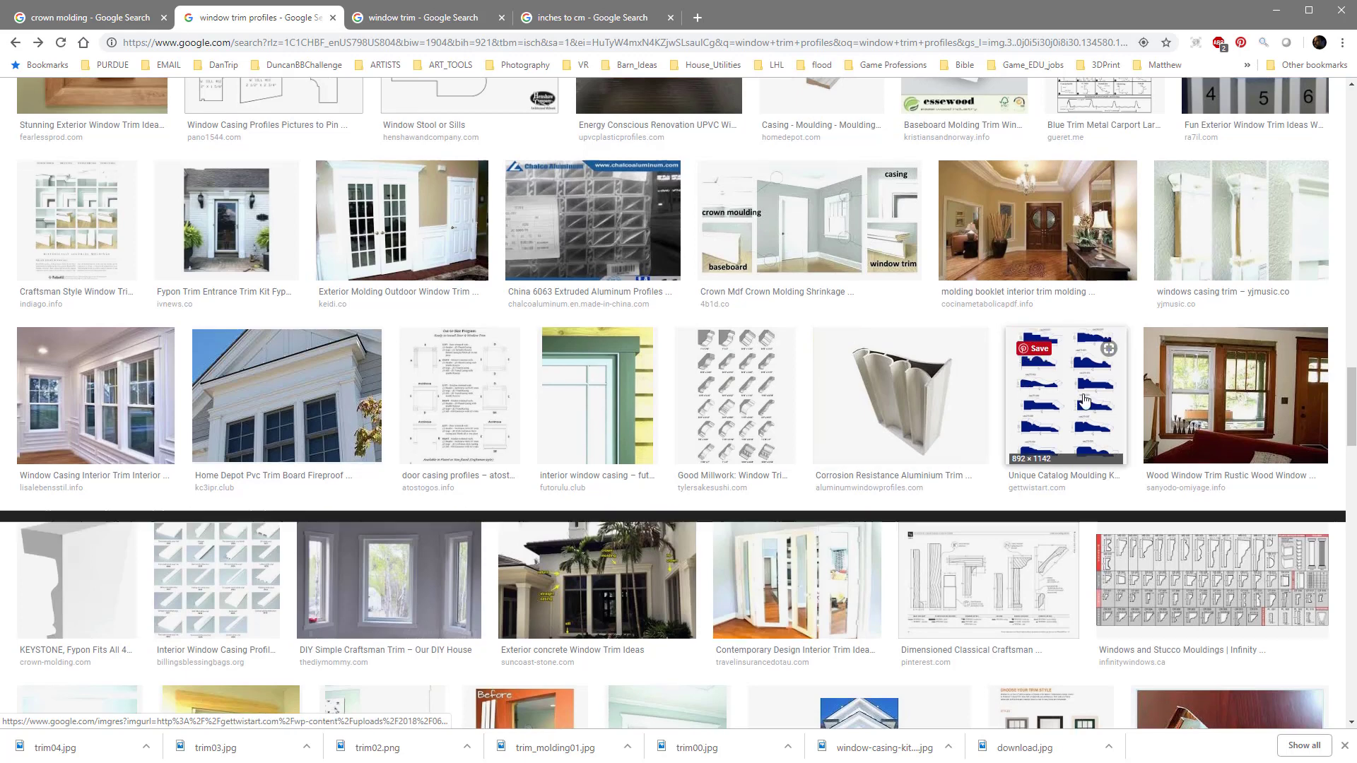
{"action": "left_click", "coordinate": [1085, 400]}
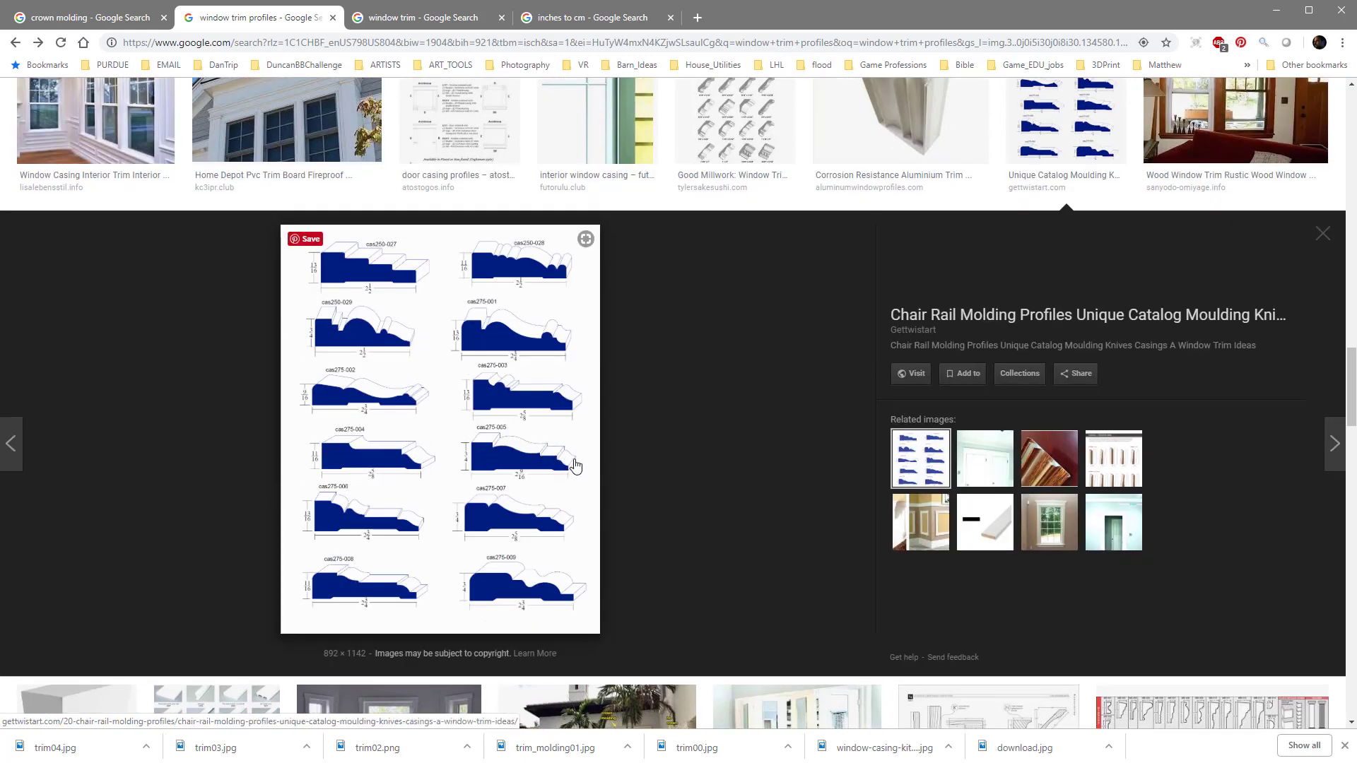
Step: Preview the Good Millwork window trim collection chart, and view the window parts identification diagram in the window trim search
{"action": "scroll", "coordinate": [569, 459], "scroll_direction": "down", "scroll_amount": 4}
{"action": "scroll", "coordinate": [581, 442], "scroll_direction": "down", "scroll_amount": 7}
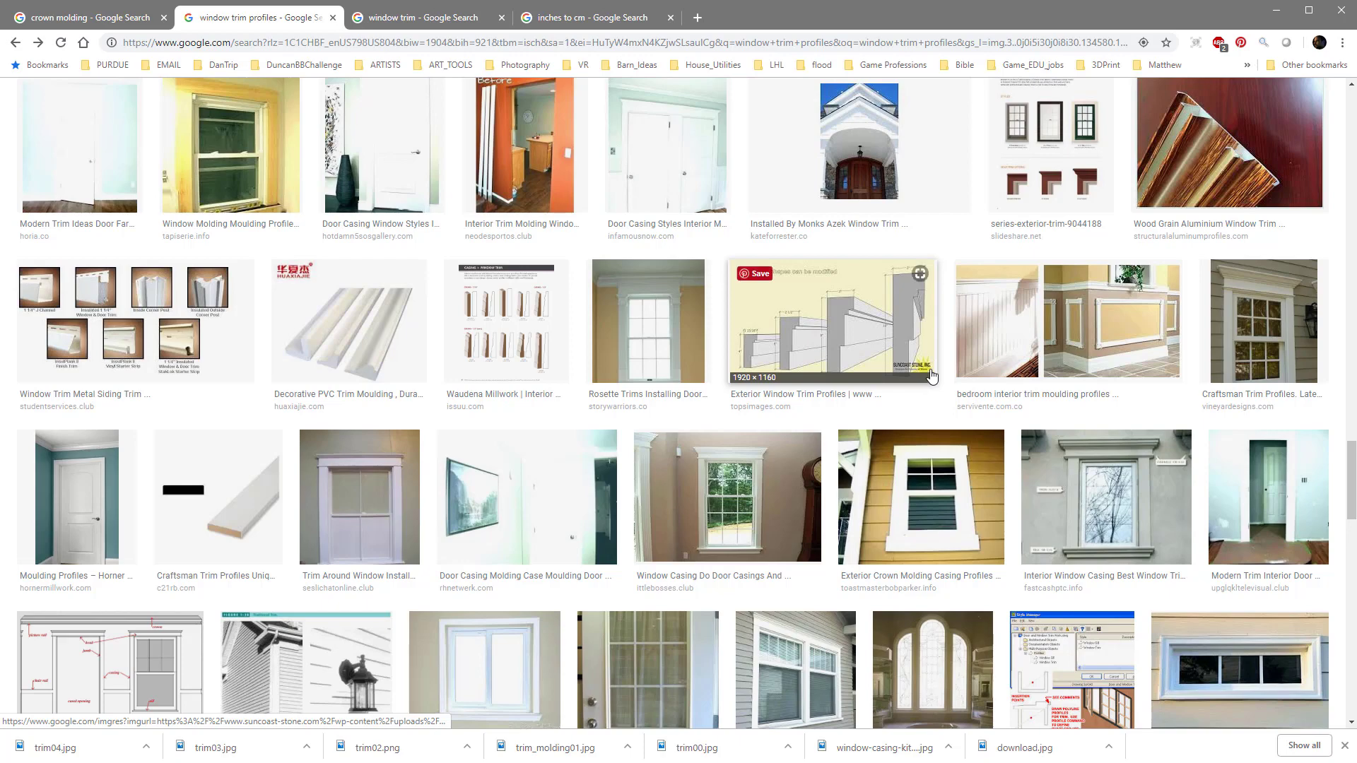
{"action": "scroll", "coordinate": [608, 400], "scroll_direction": "up", "scroll_amount": 8}
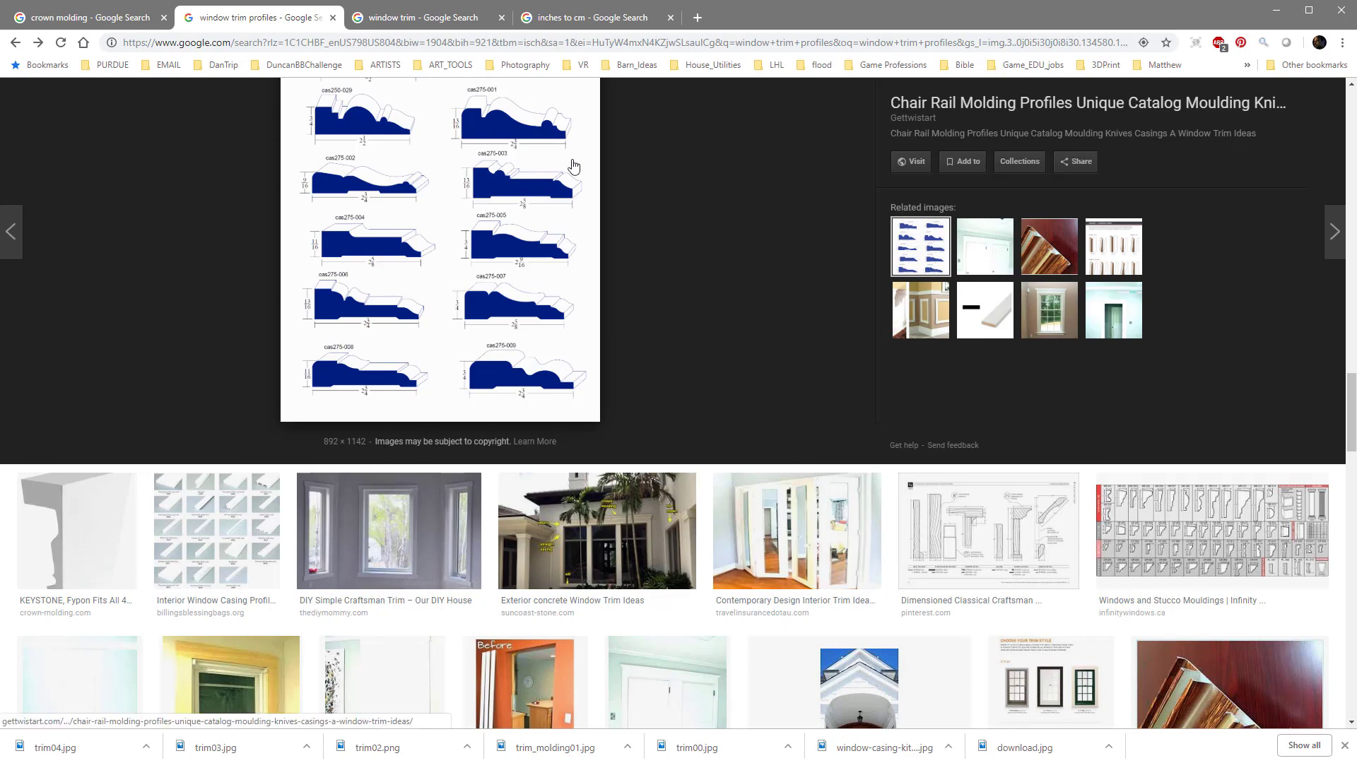
{"action": "scroll", "coordinate": [766, 219], "scroll_direction": "up", "scroll_amount": 15}
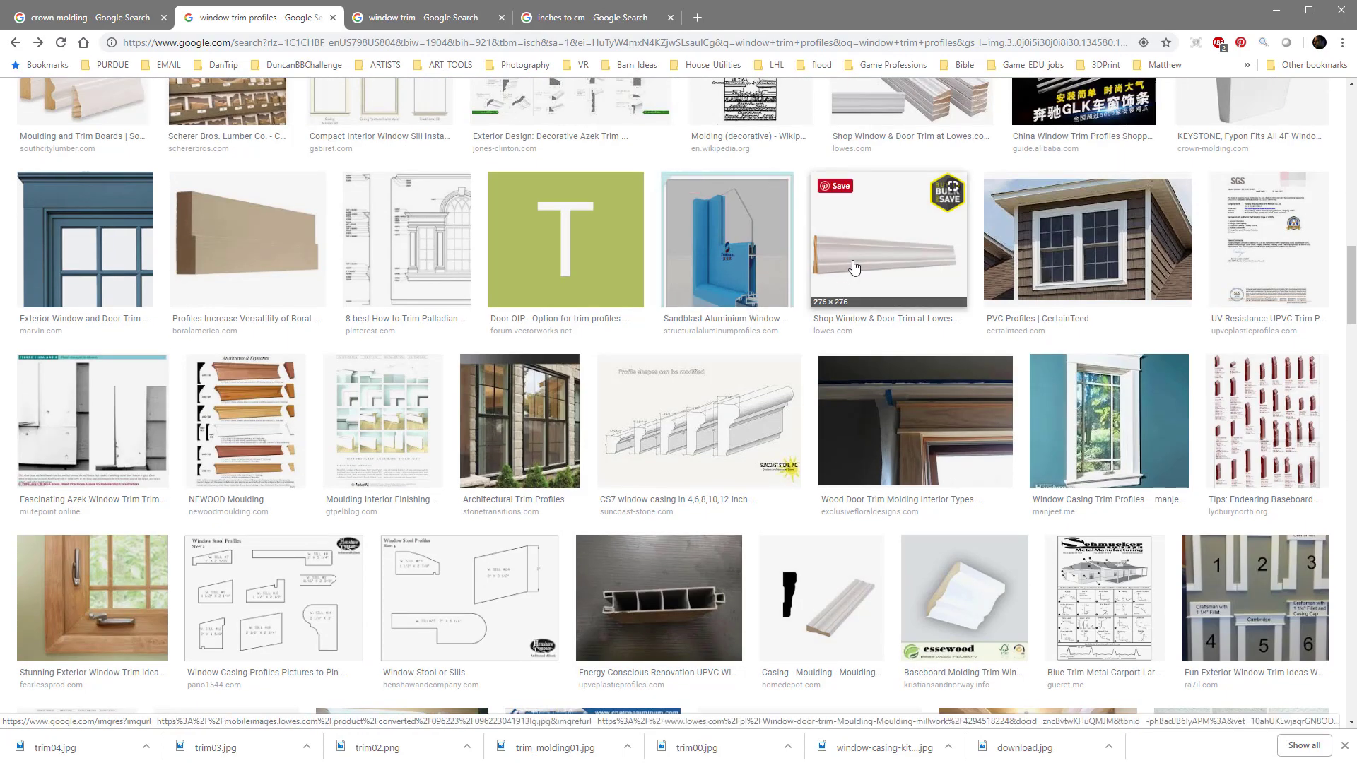
{"action": "scroll", "coordinate": [855, 263], "scroll_direction": "down", "scroll_amount": 5}
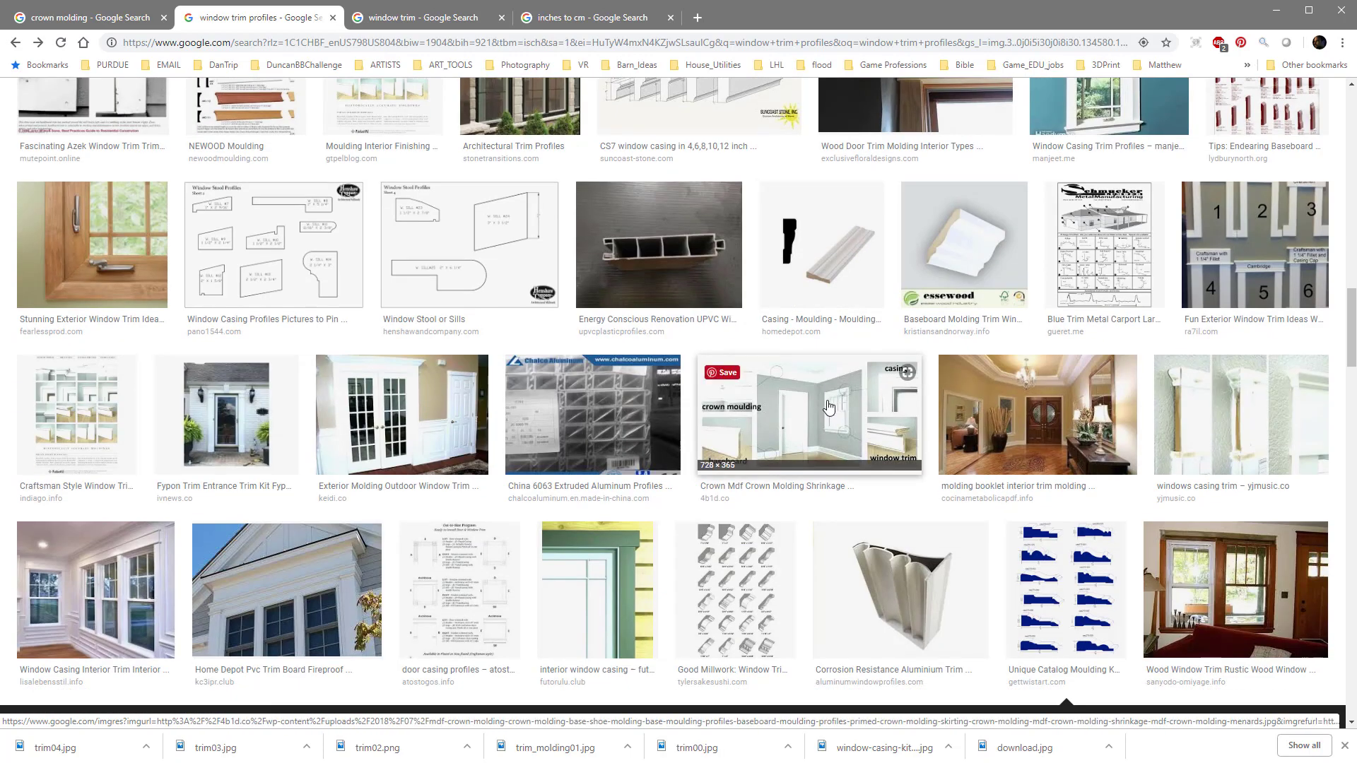
{"action": "left_click", "coordinate": [734, 625]}
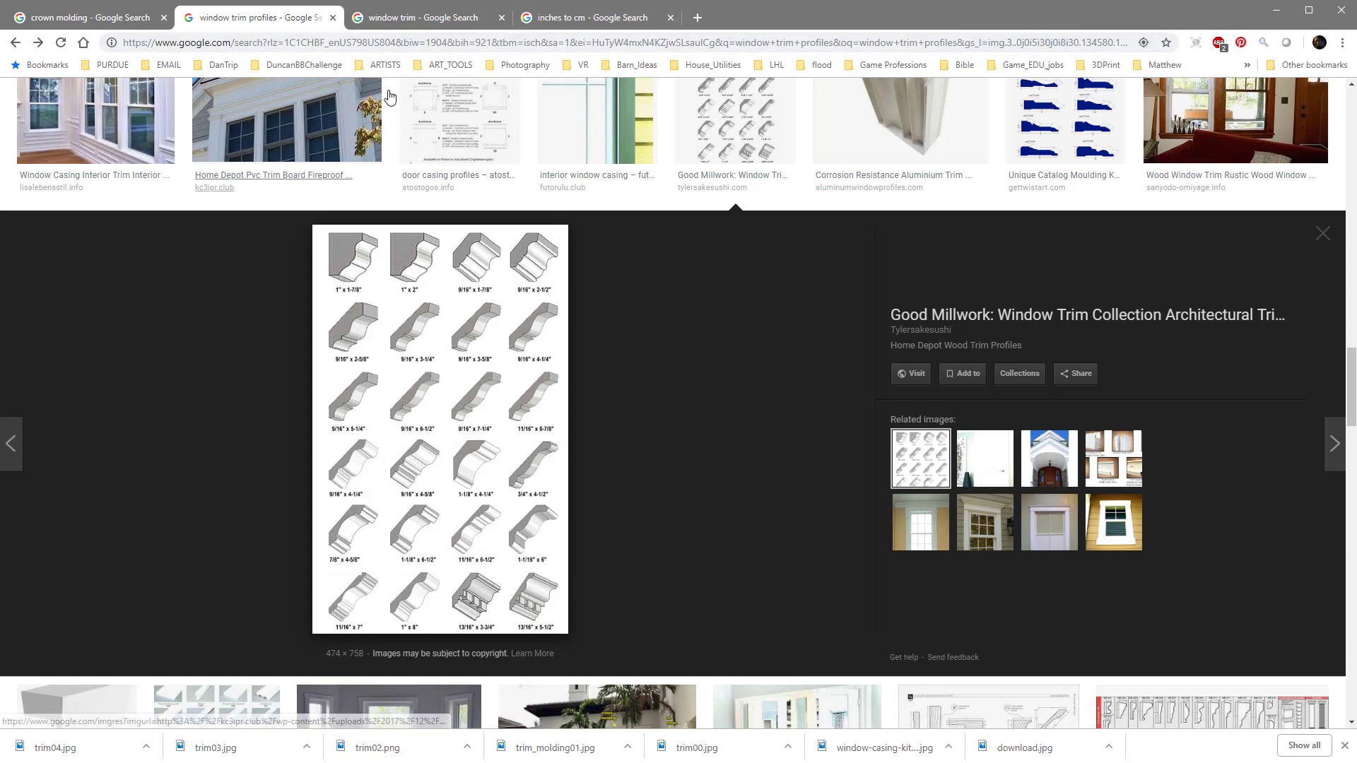
{"action": "left_click", "coordinate": [382, 18]}
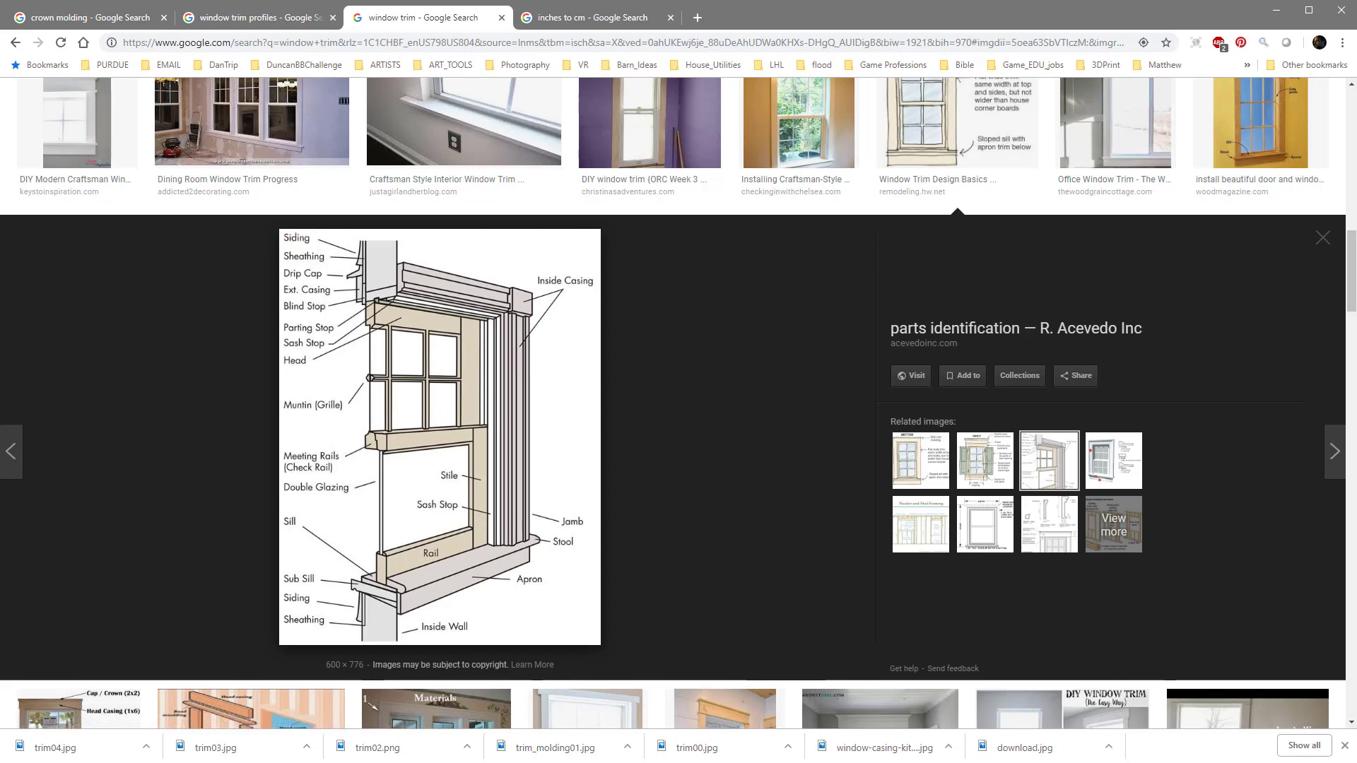
Step: Switch to Photoshop and create a 512 x 512 pixel document at 72 pixels/inch with a white background, named ref_casing01
{"action": "key", "text": "alt+Tab"}
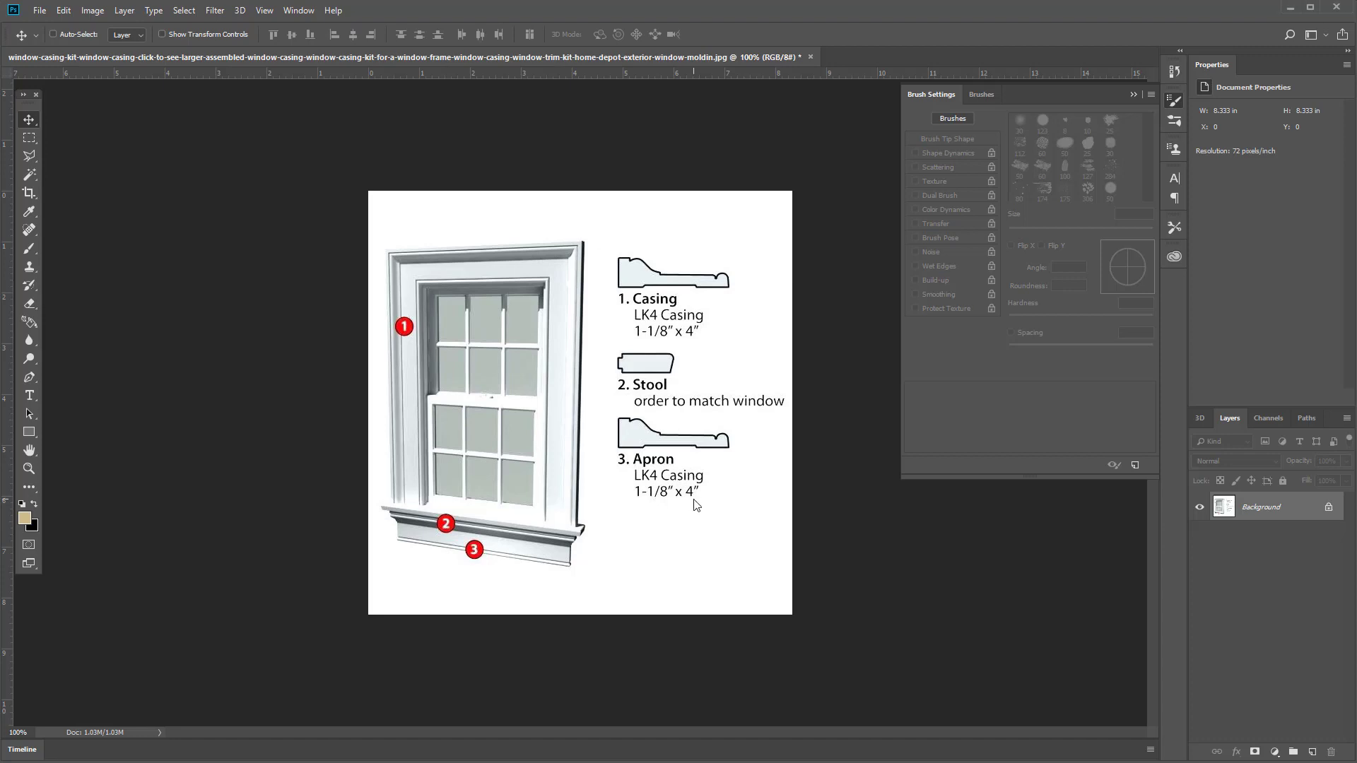
{"action": "key", "text": "ctrl+n"}
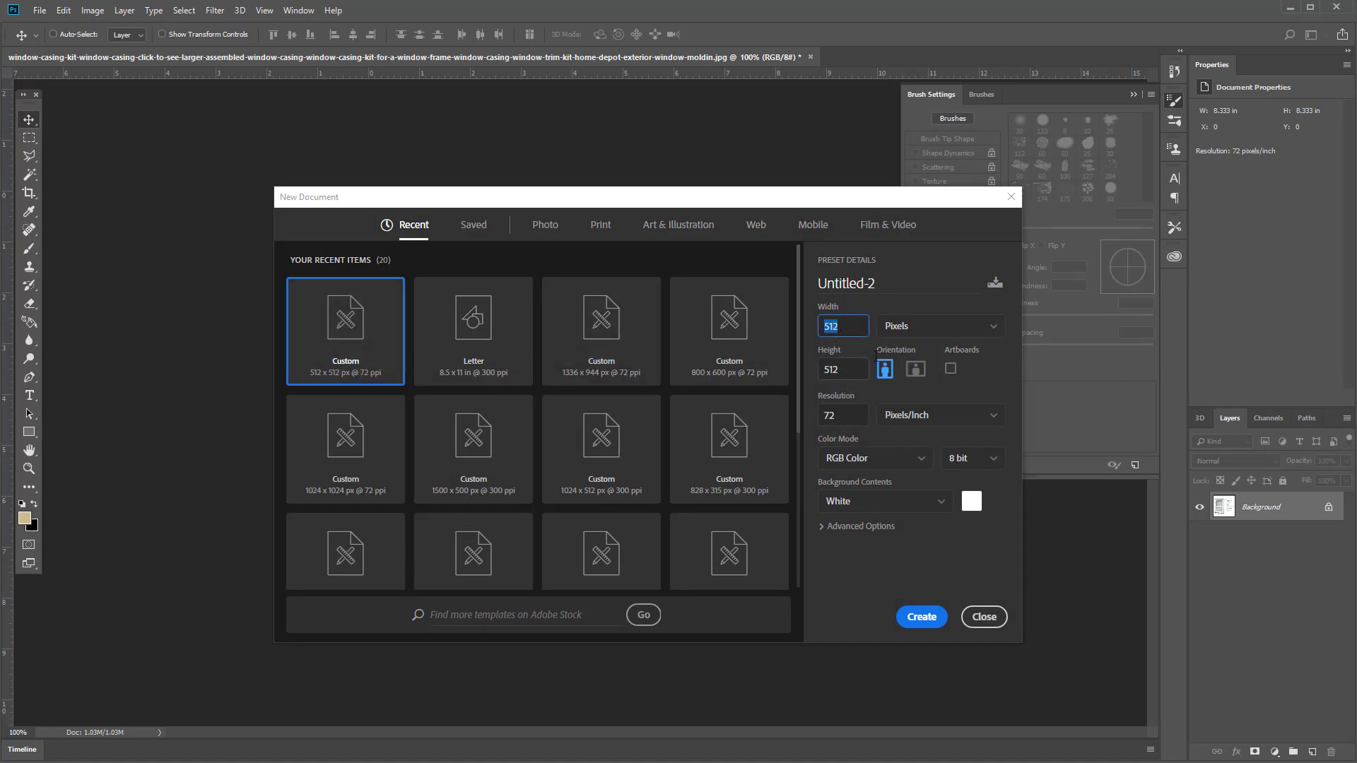
{"action": "left_click", "coordinate": [919, 331]}
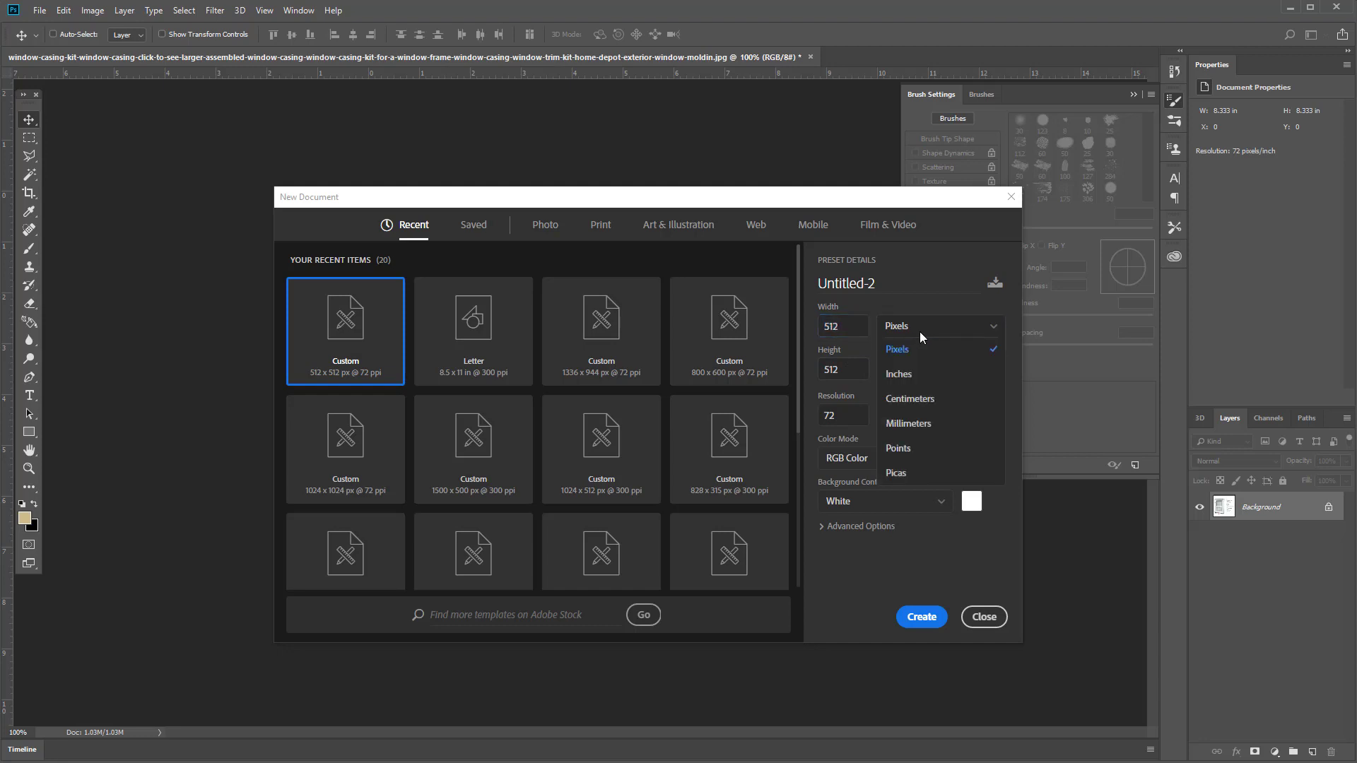
{"action": "left_click", "coordinate": [919, 332]}
{"action": "left_click", "coordinate": [834, 422]}
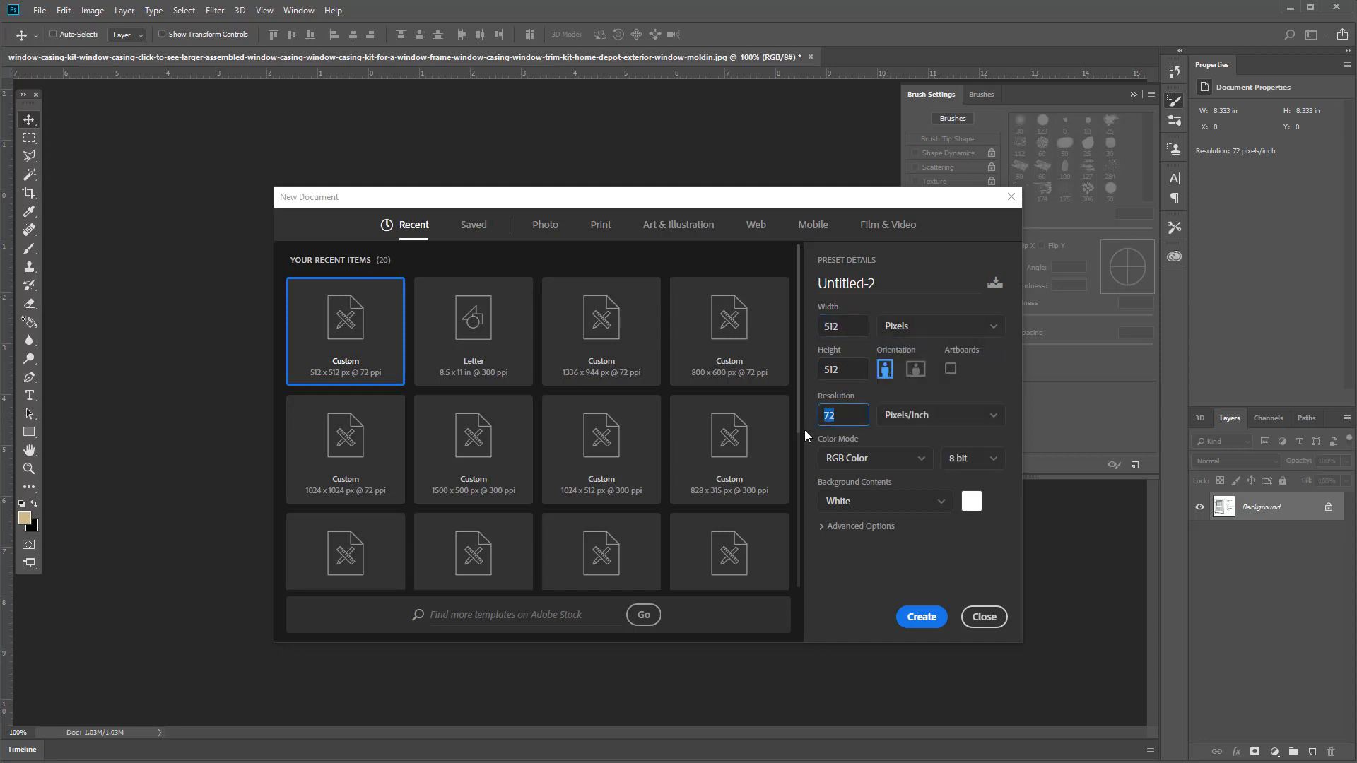
{"action": "left_click", "coordinate": [899, 285]}
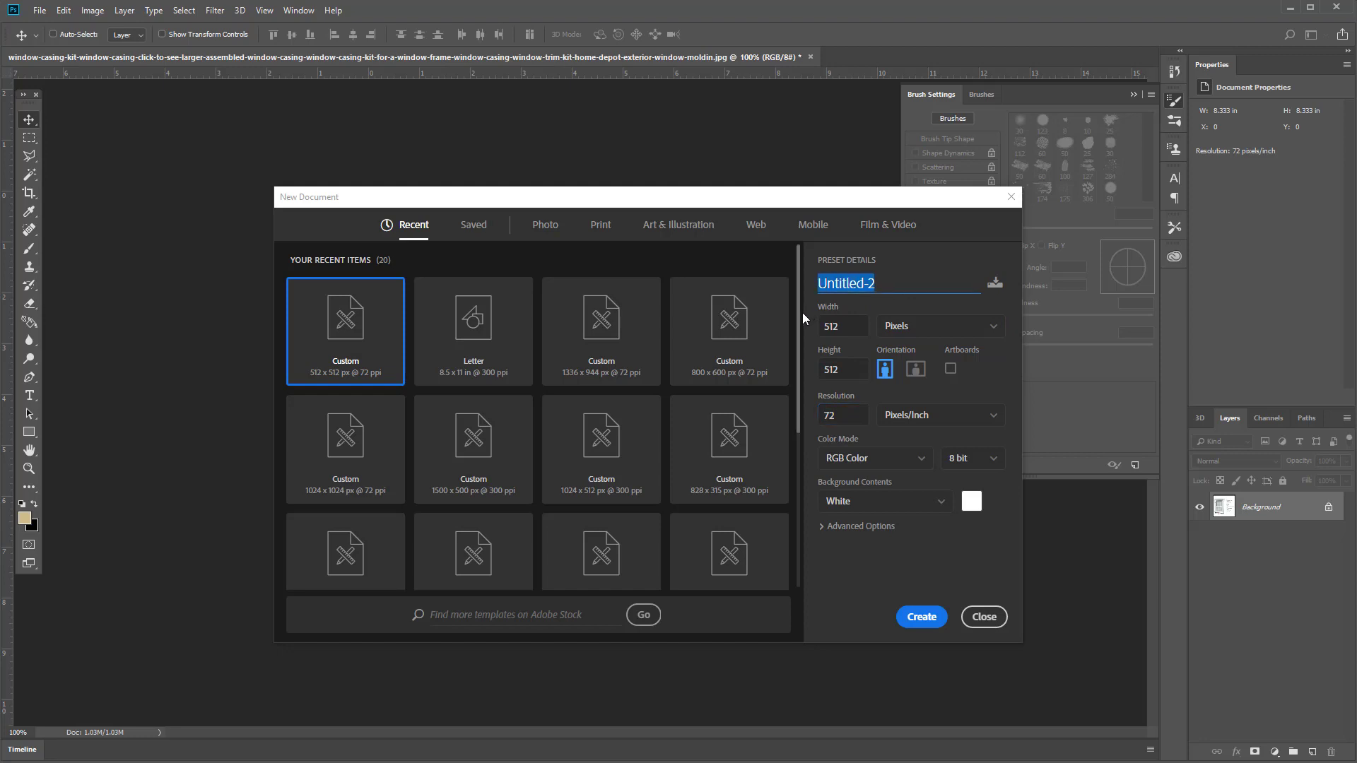
{"action": "type", "text": "ref_"}
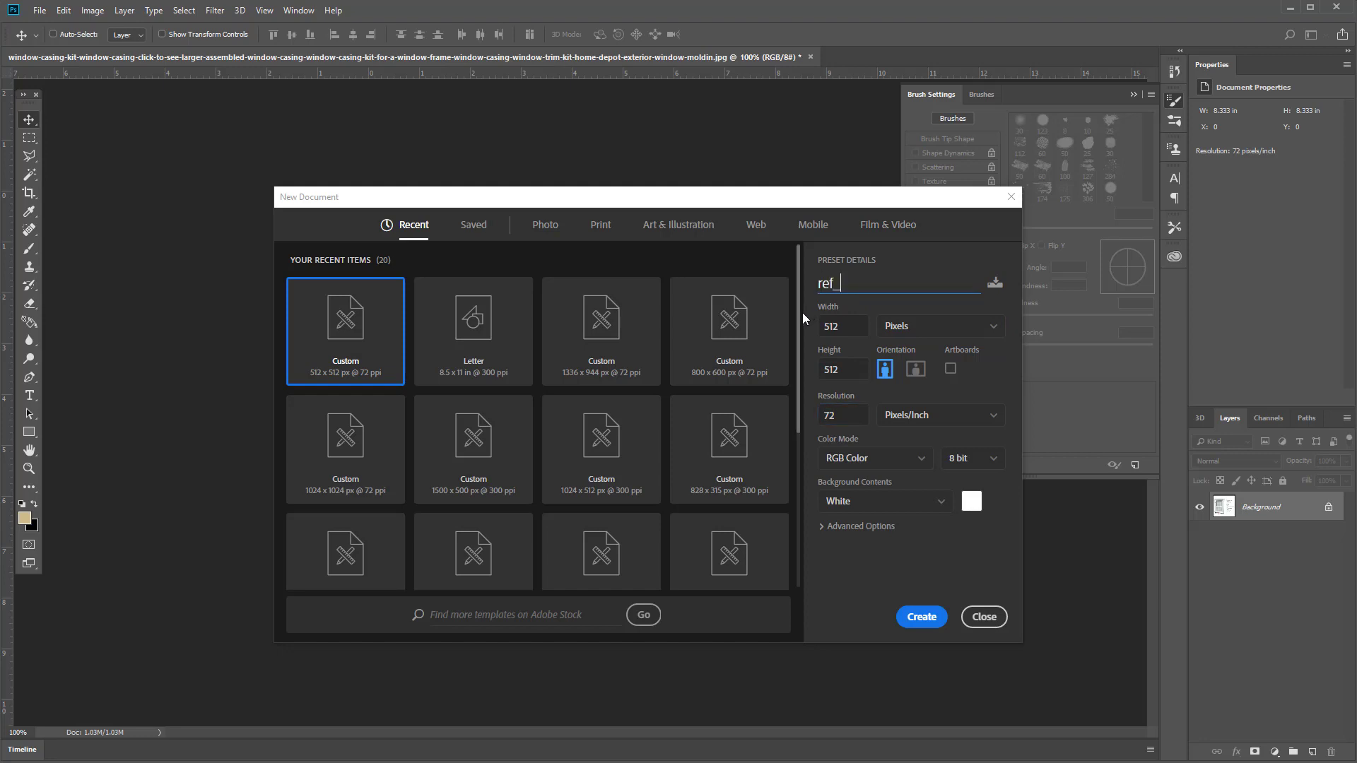
{"action": "type", "text": "casing01"}
{"action": "key", "text": "Return"}
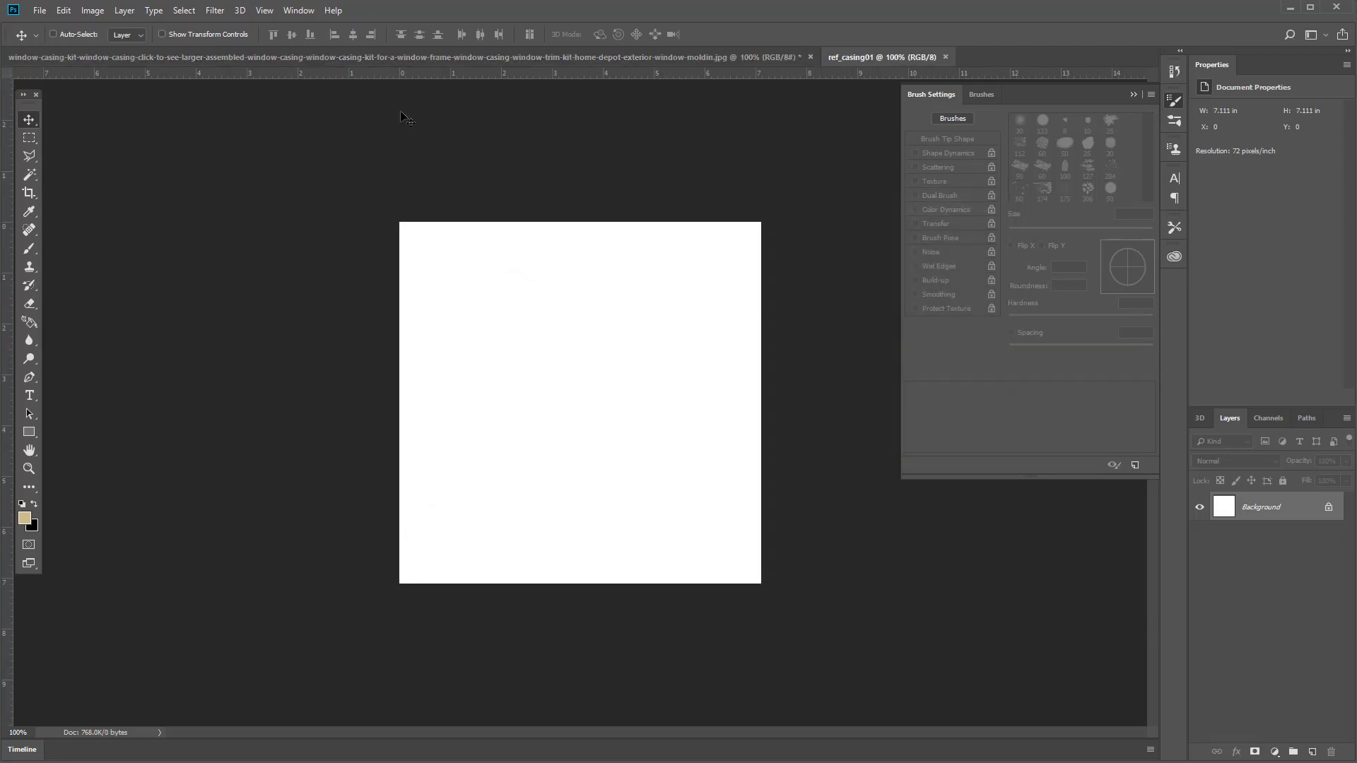
Step: Copy the 1. Casing profile drawing and its label from the window casing kit image into the ref_casing01 document
{"action": "left_click", "coordinate": [624, 58]}
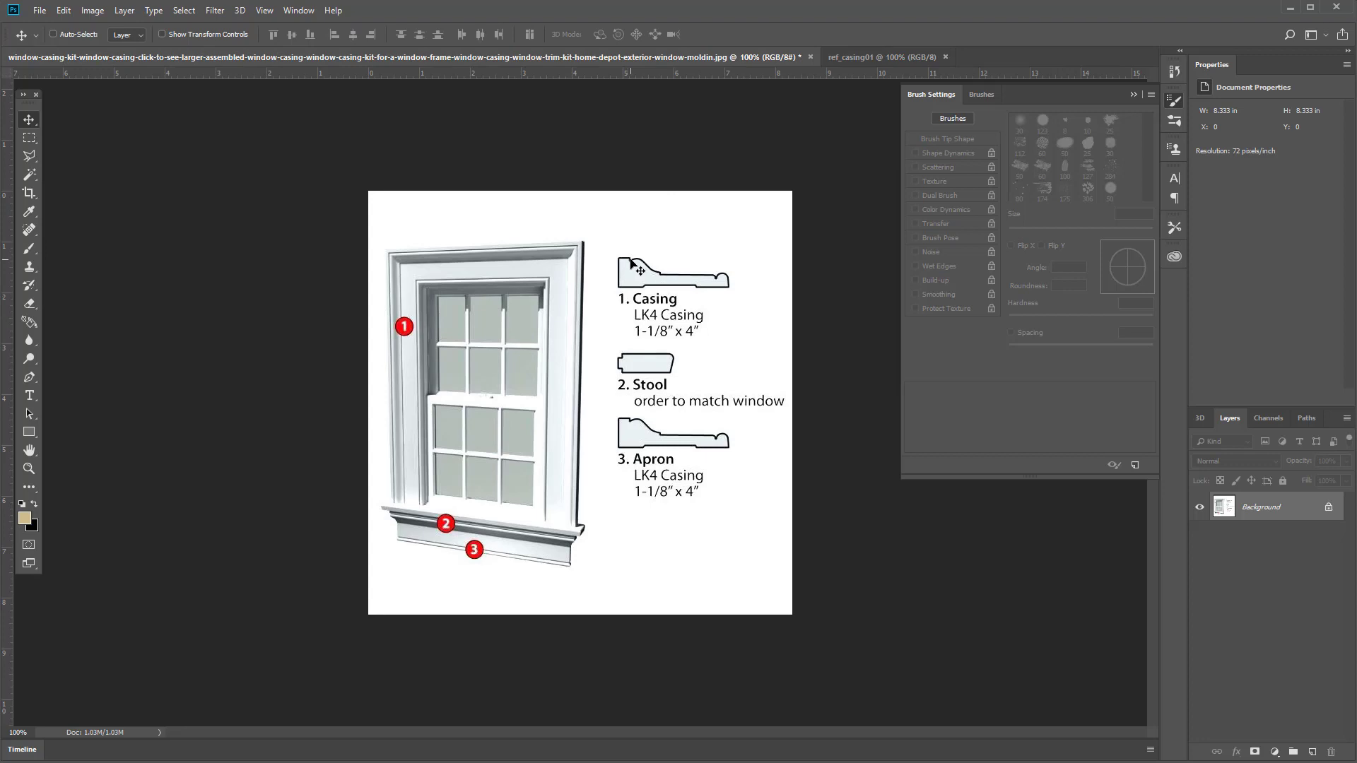
{"action": "left_click", "coordinate": [29, 137]}
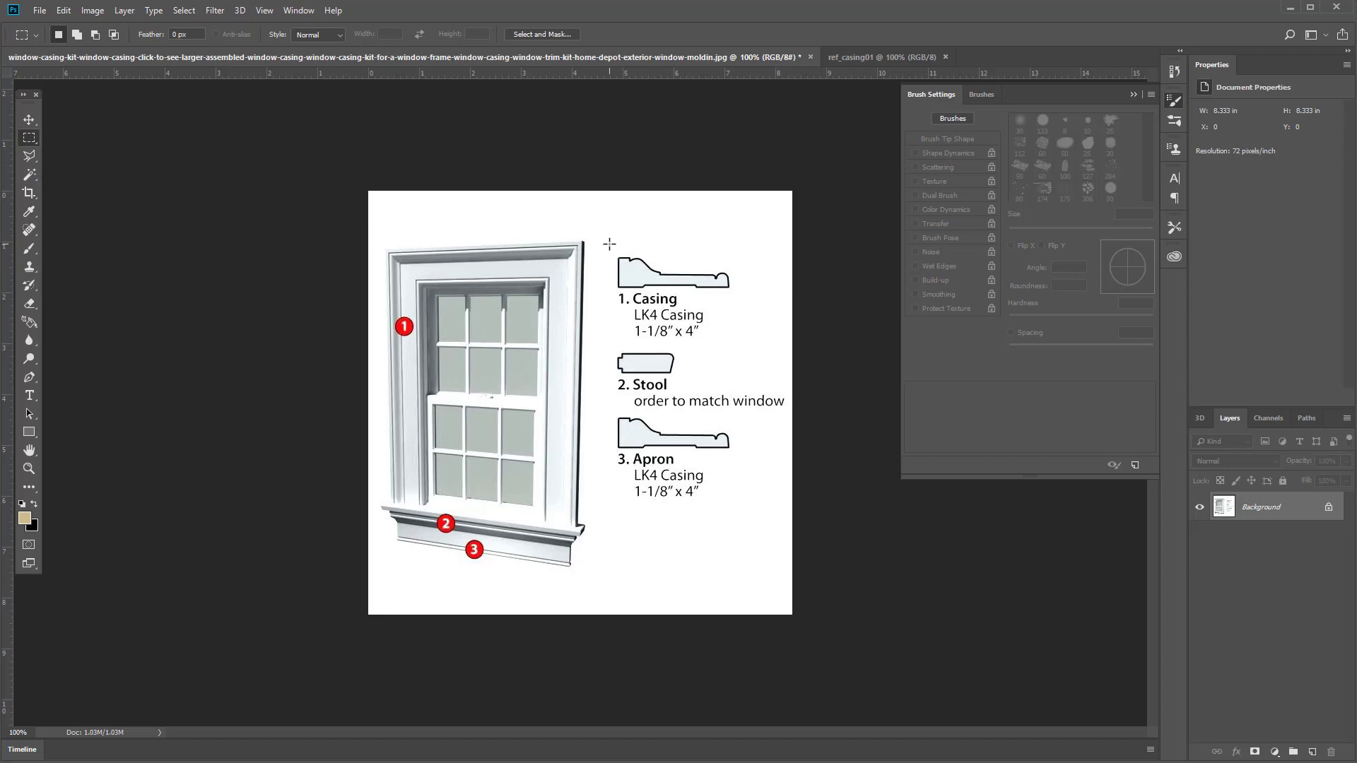
{"action": "left_click_drag", "start_coordinate": [606, 238], "coordinate": [731, 343]}
{"action": "left_click_drag", "start_coordinate": [857, 64], "coordinate": [675, 275]}
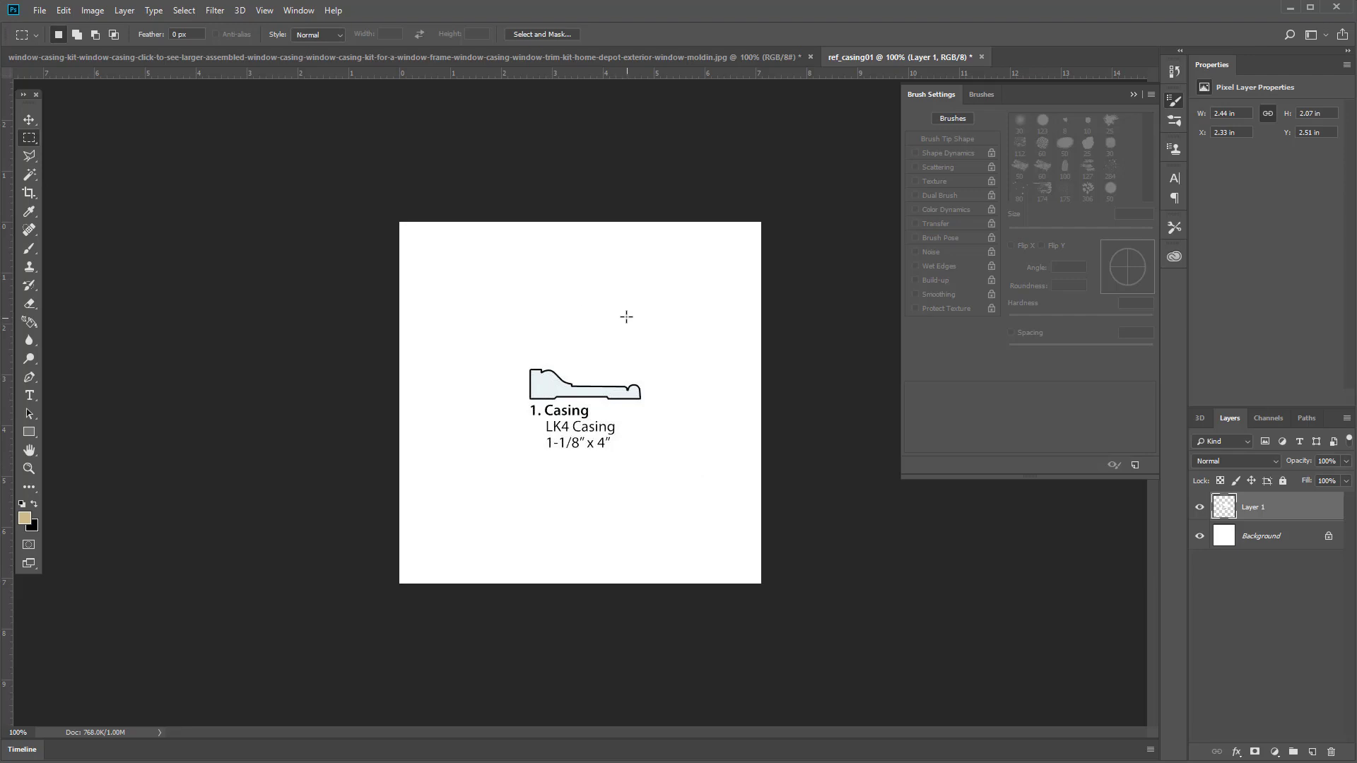
Step: Free-transform the pasted casing drawing and rotate it 90 degrees clockwise so the profile stands upright
{"action": "key", "text": "ctrl+t"}
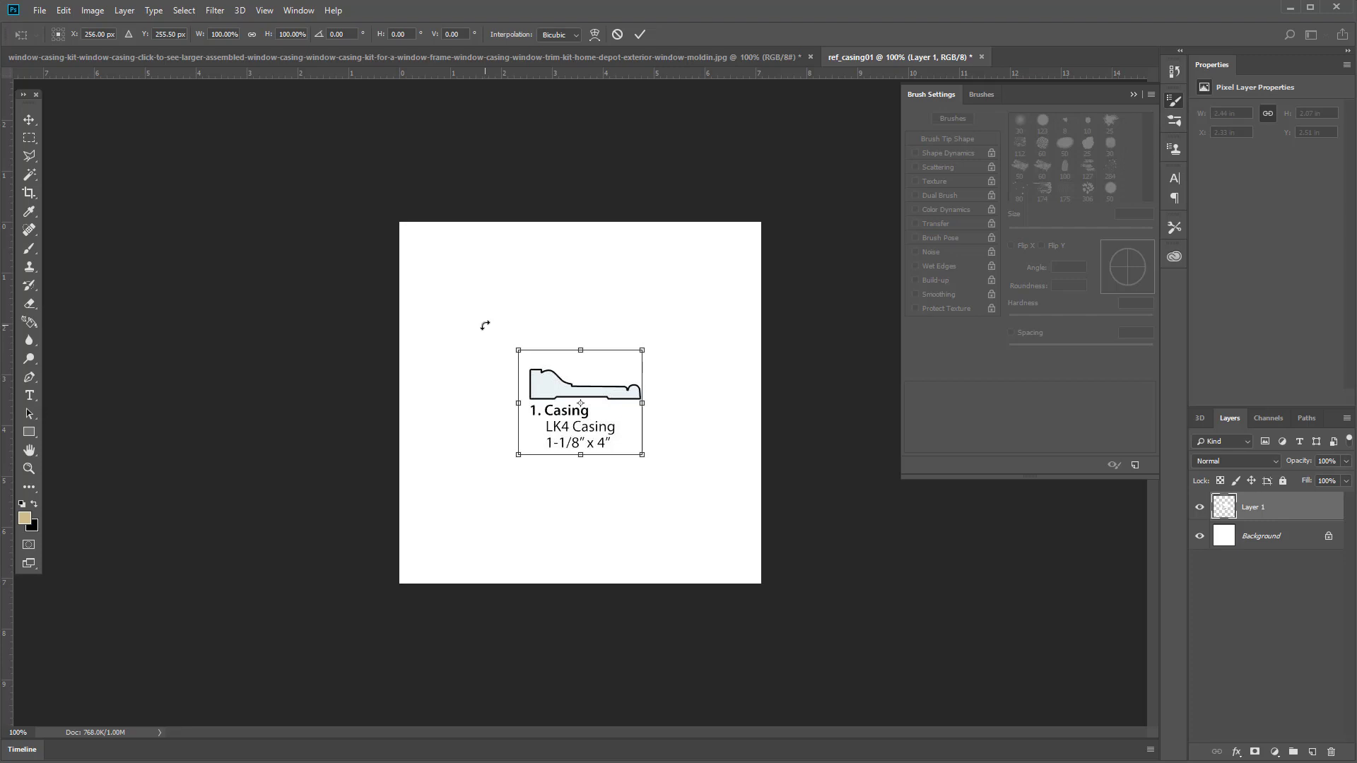
{"action": "left_click_drag", "start_coordinate": [479, 324], "coordinate": [541, 282]}
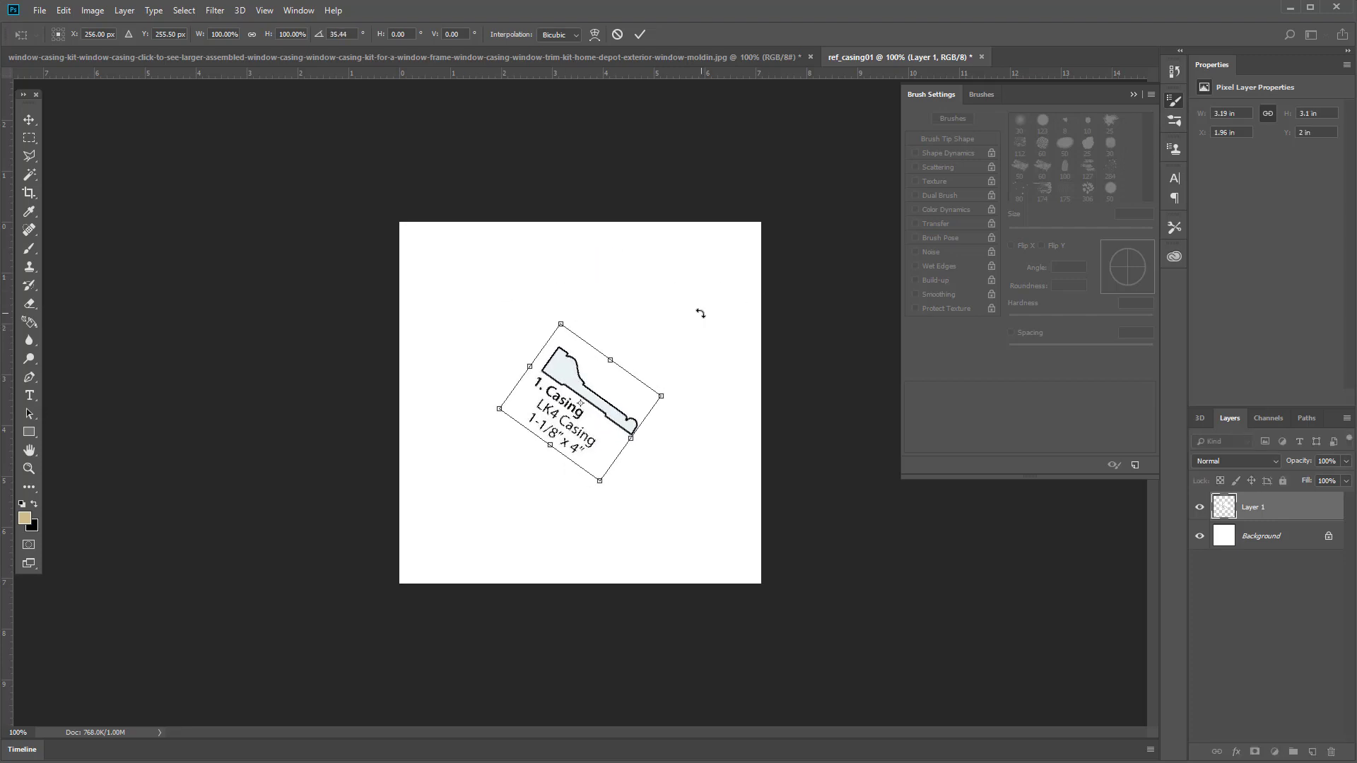
{"action": "key", "text": "ctrl+z"}
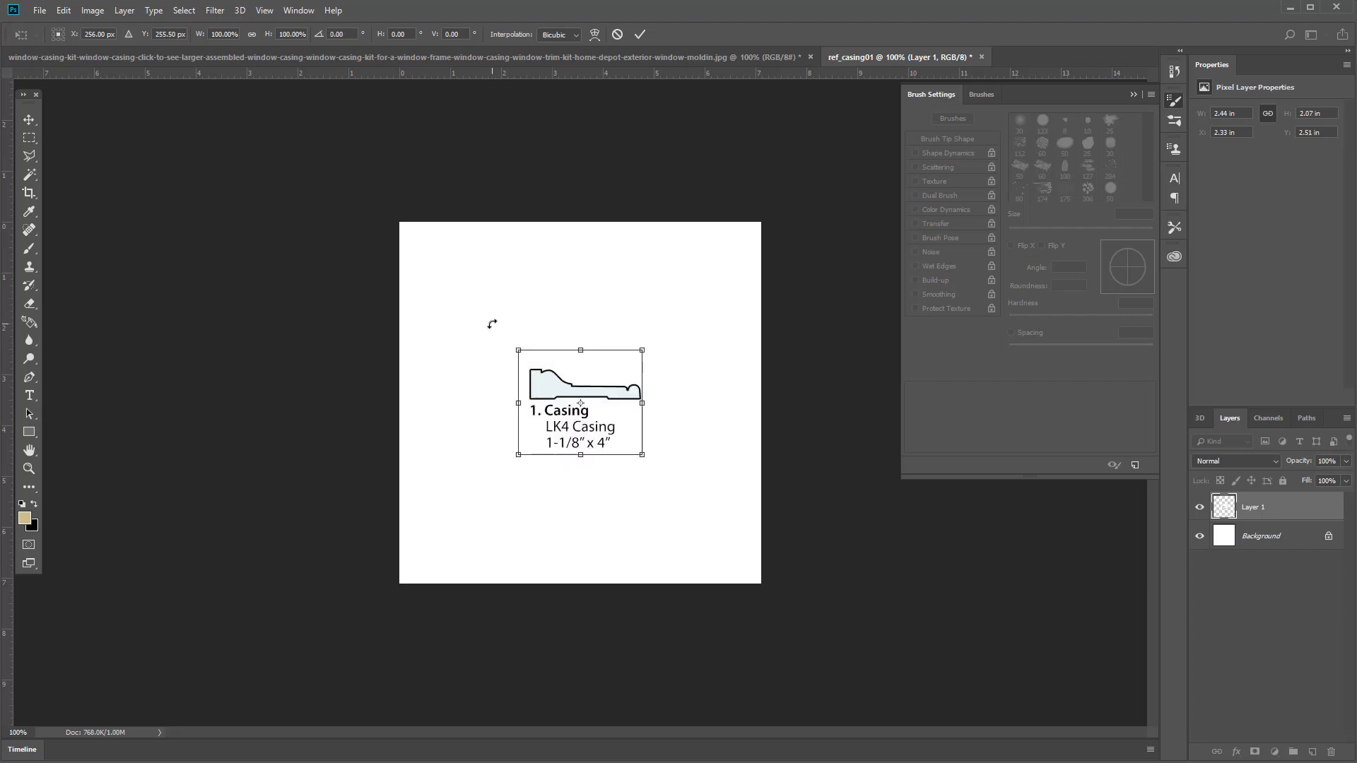
{"action": "left_click_drag", "start_coordinate": [492, 323], "coordinate": [660, 306]}
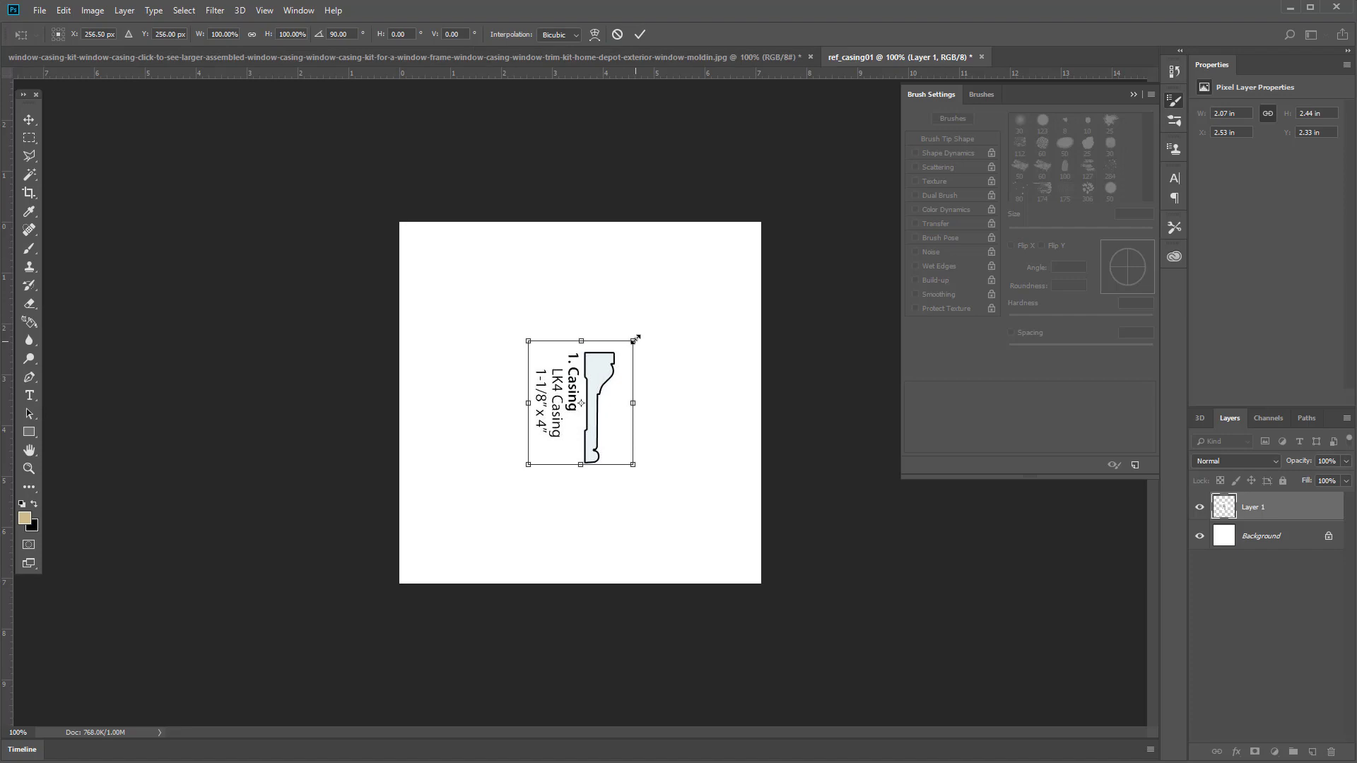
Step: Scale the casing drawing proportionally to about 330% so the profile spans the full canvas height, and apply the transform
{"action": "left_click_drag", "start_coordinate": [633, 341], "coordinate": [758, 313]}
{"action": "key", "text": "ctrl+z"}
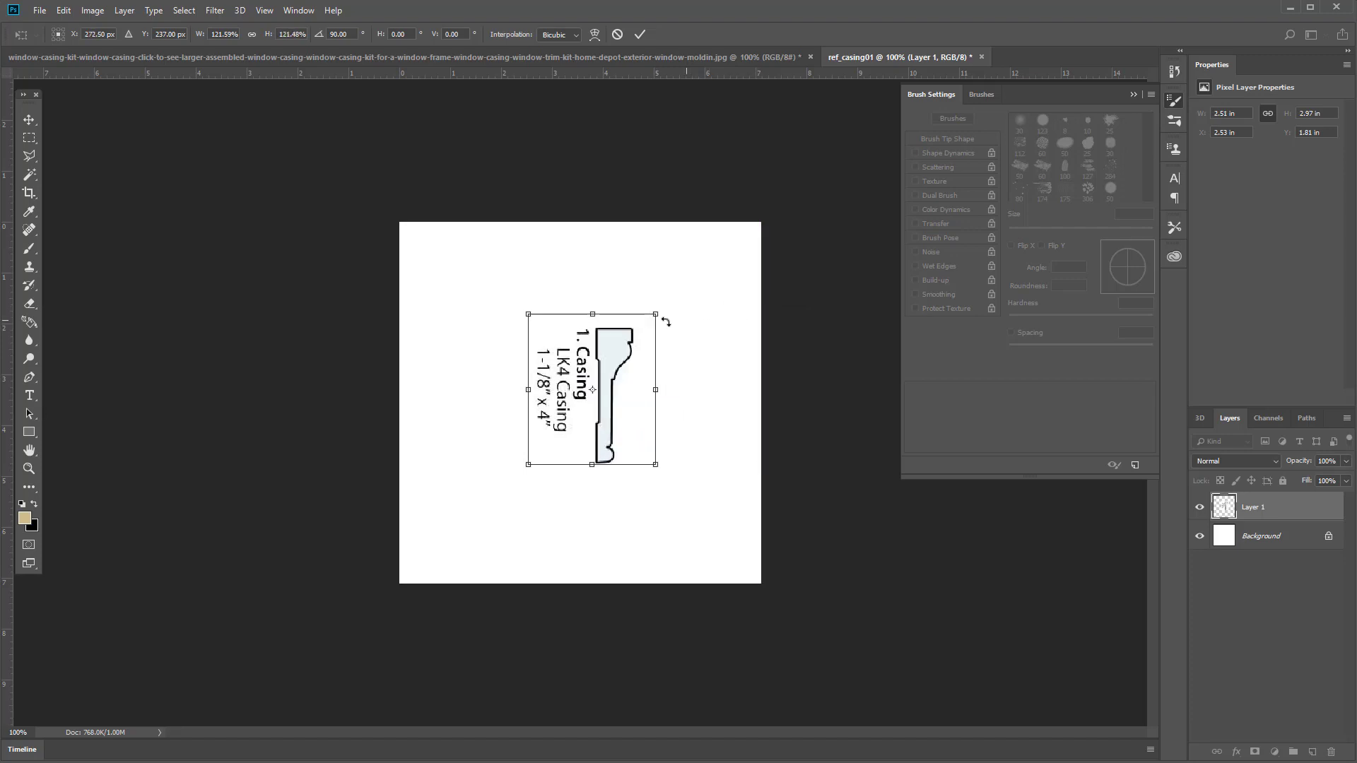
{"action": "left_click_drag", "start_coordinate": [657, 313], "coordinate": [763, 203]}
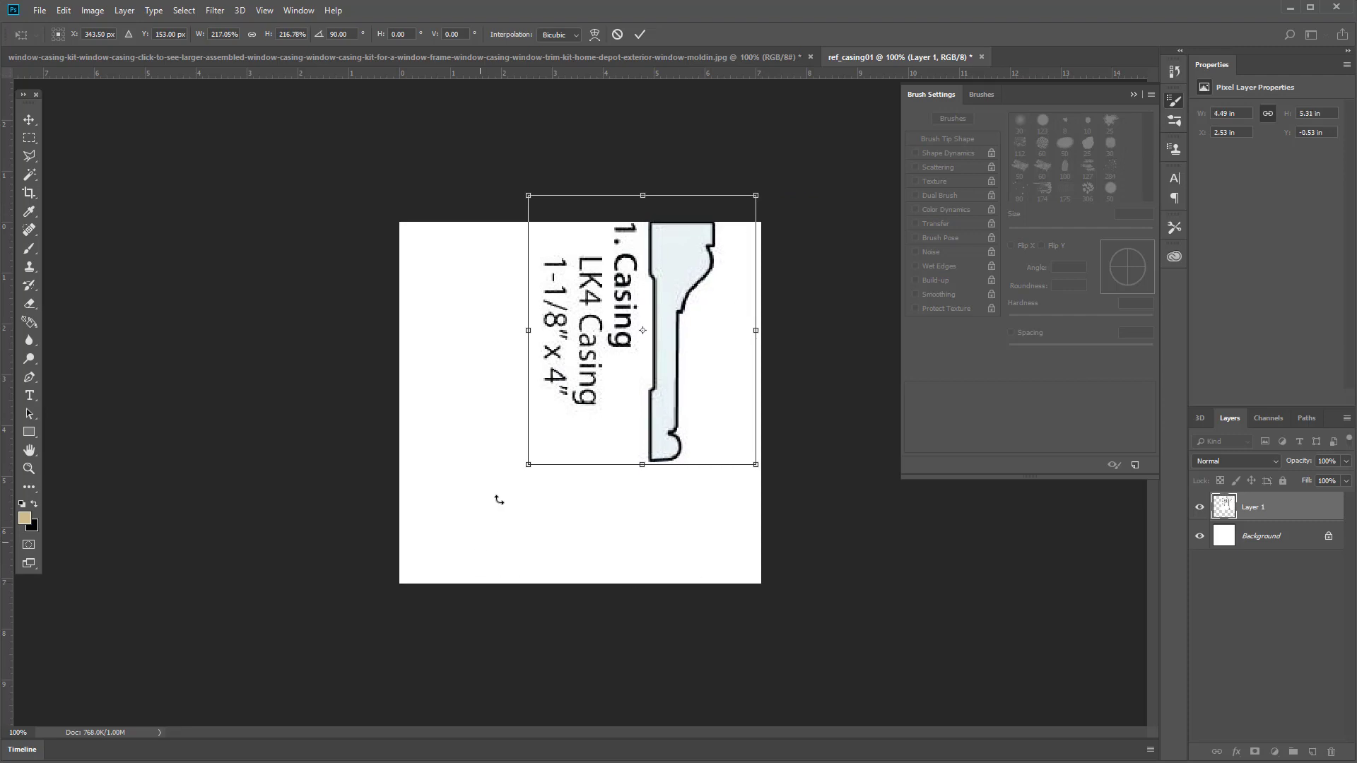
{"action": "left_click_drag", "start_coordinate": [530, 464], "coordinate": [410, 580]}
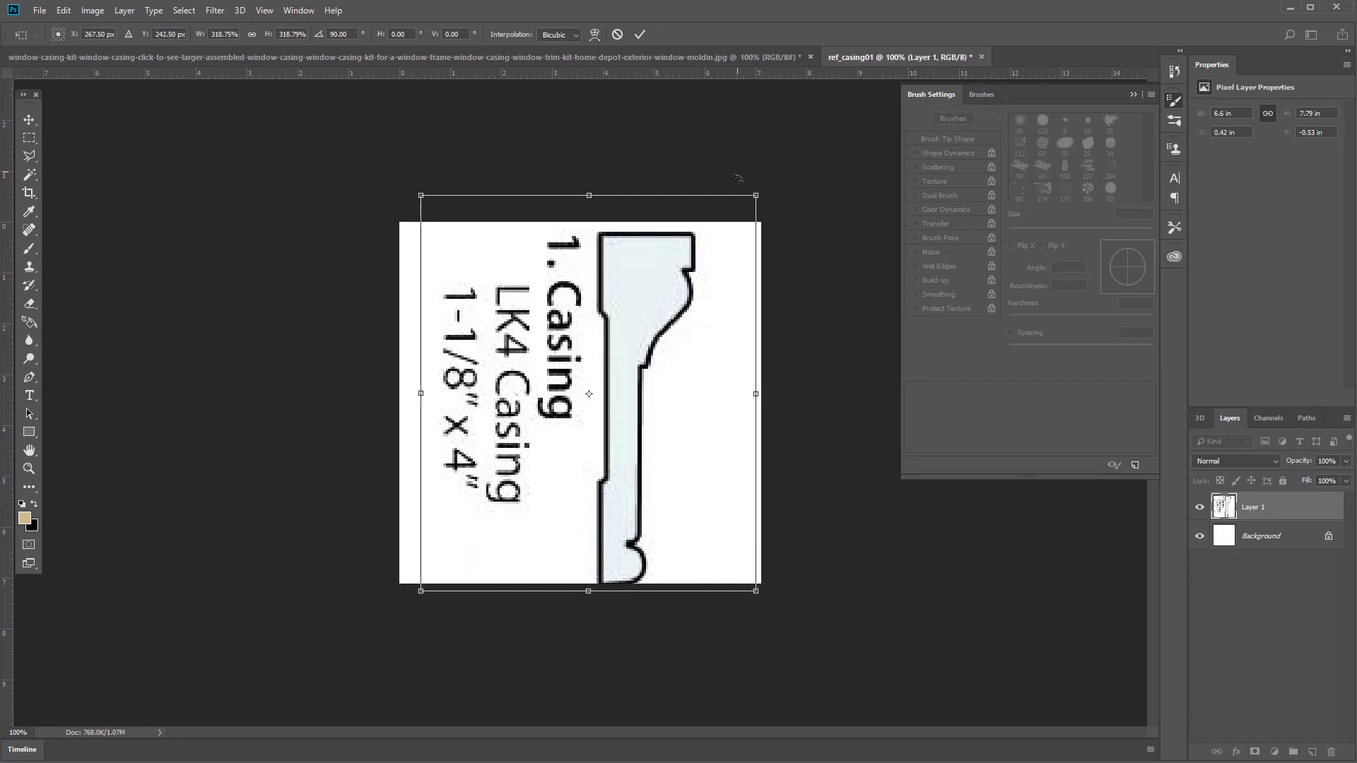
{"action": "left_click_drag", "start_coordinate": [757, 193], "coordinate": [772, 183]}
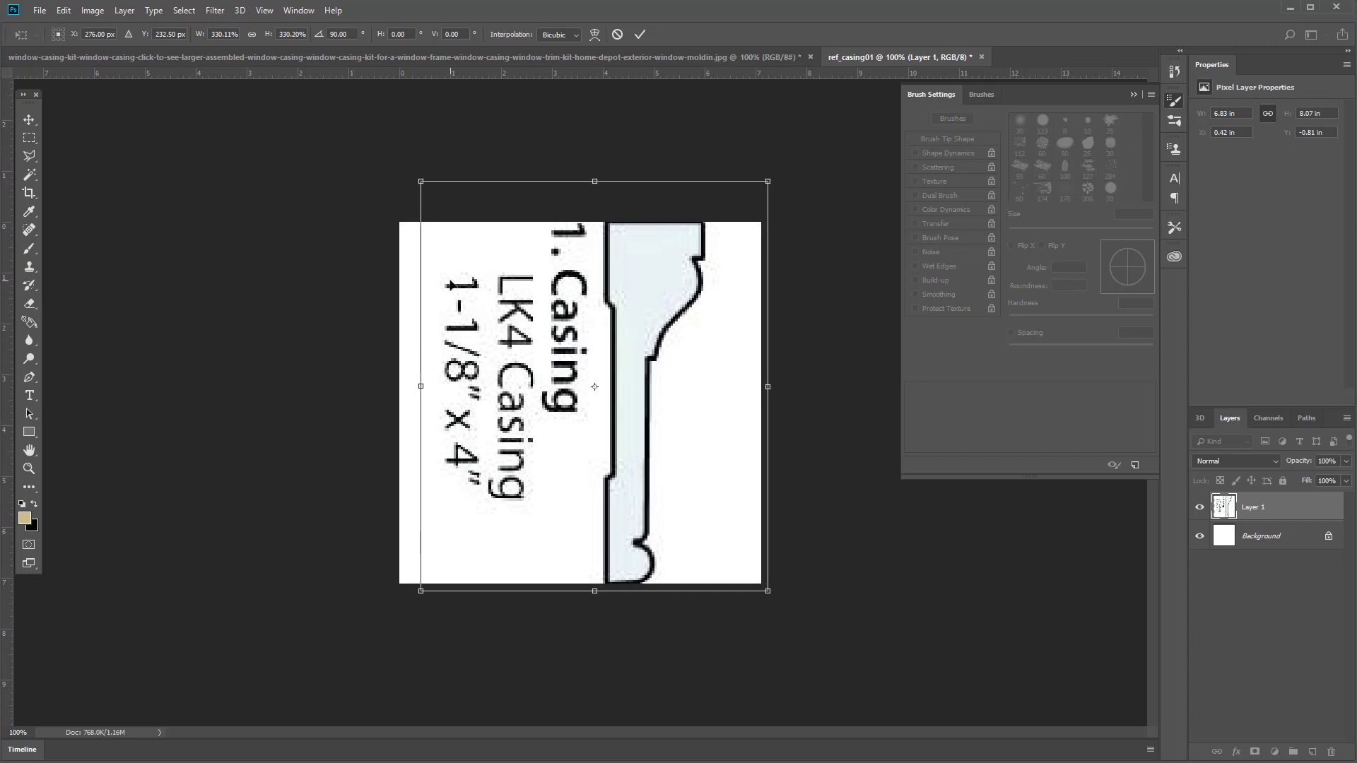
{"action": "key", "text": "Return"}
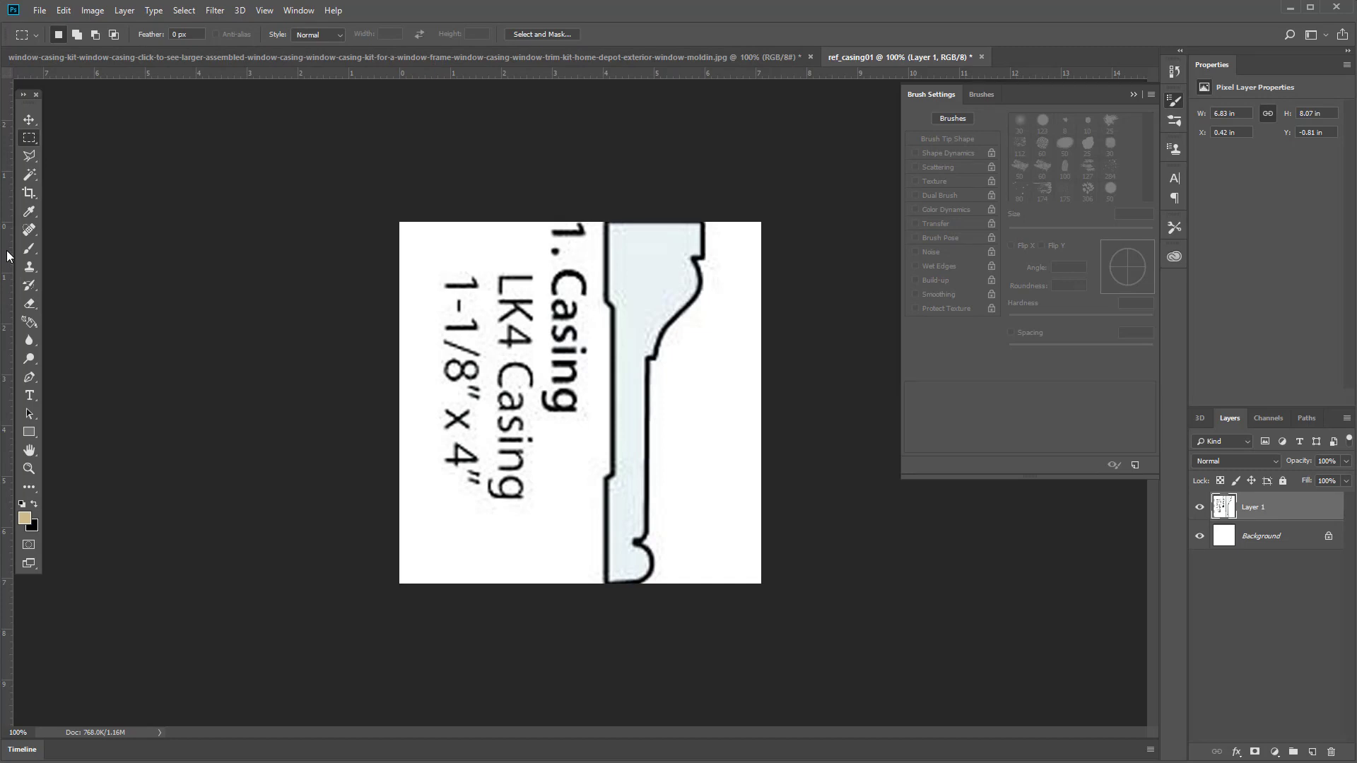
Step: Place a vertical guide at the middle of the canvas and move the casing drawing so the profile's straight back edge meets it
{"action": "left_click_drag", "start_coordinate": [8, 256], "coordinate": [579, 277]}
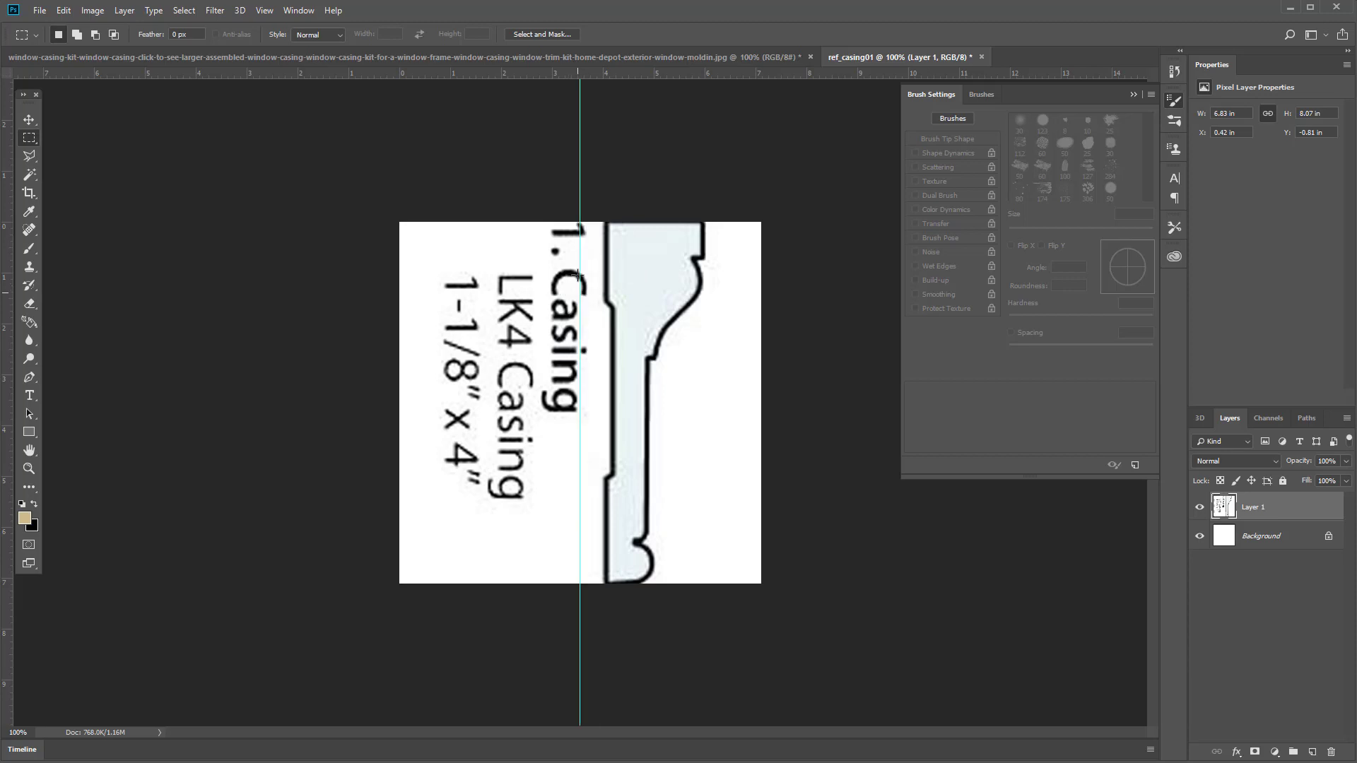
{"action": "left_click", "coordinate": [265, 14]}
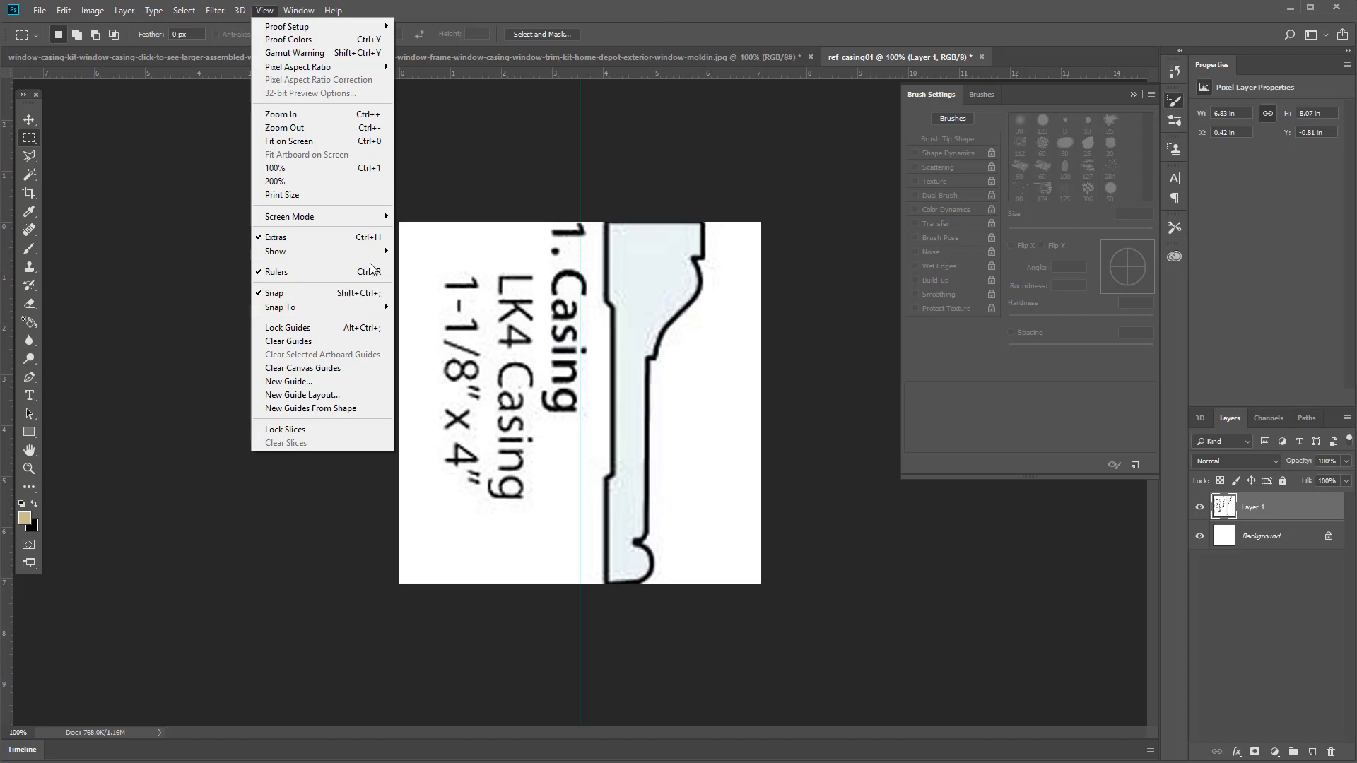
{"action": "left_click", "coordinate": [672, 15]}
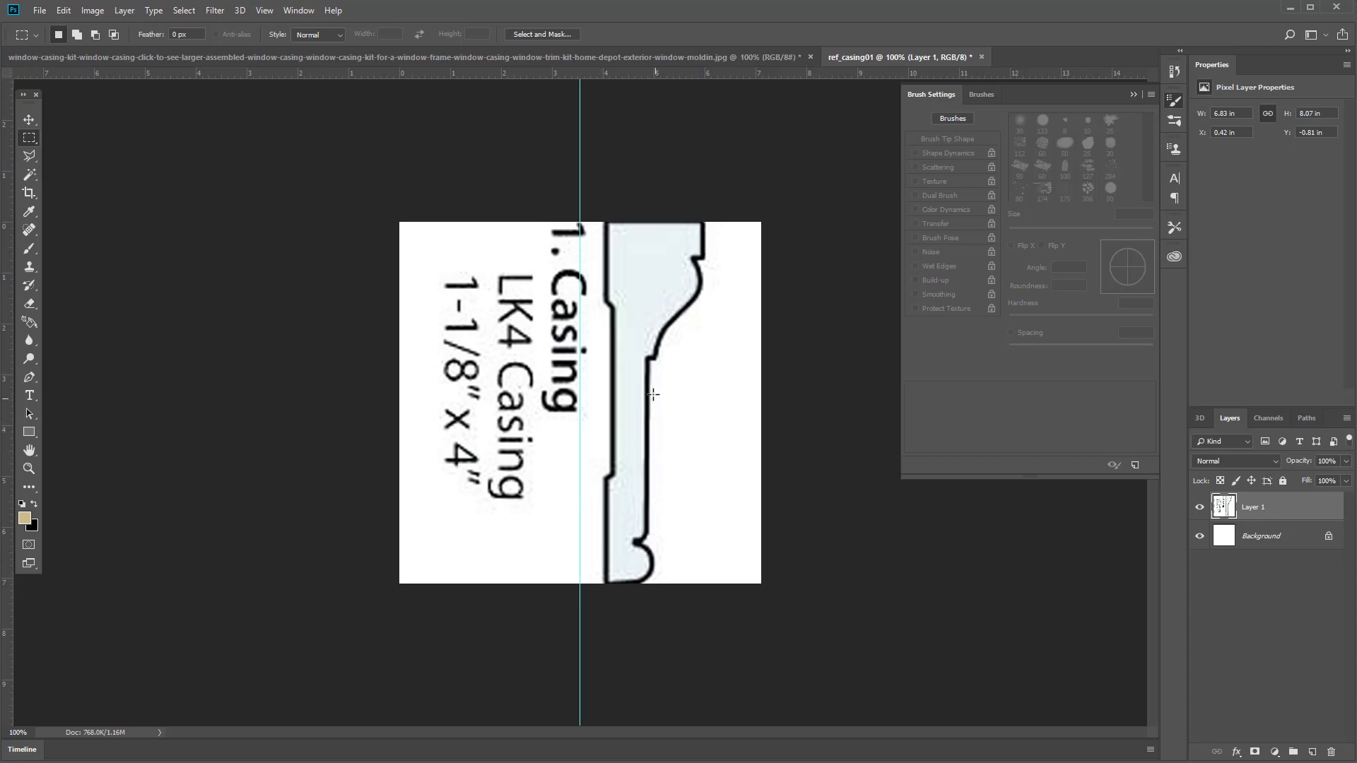
{"action": "key", "text": "v"}
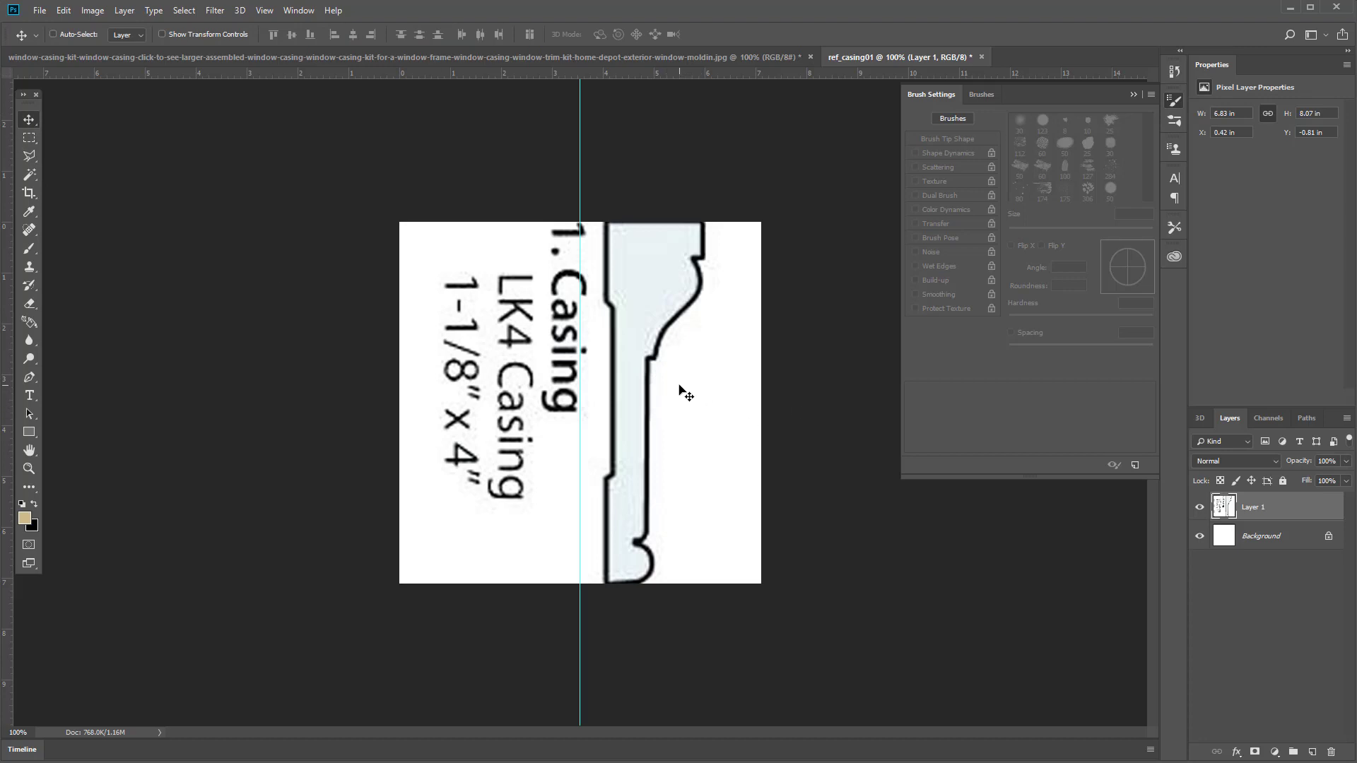
{"action": "key", "text": "m"}
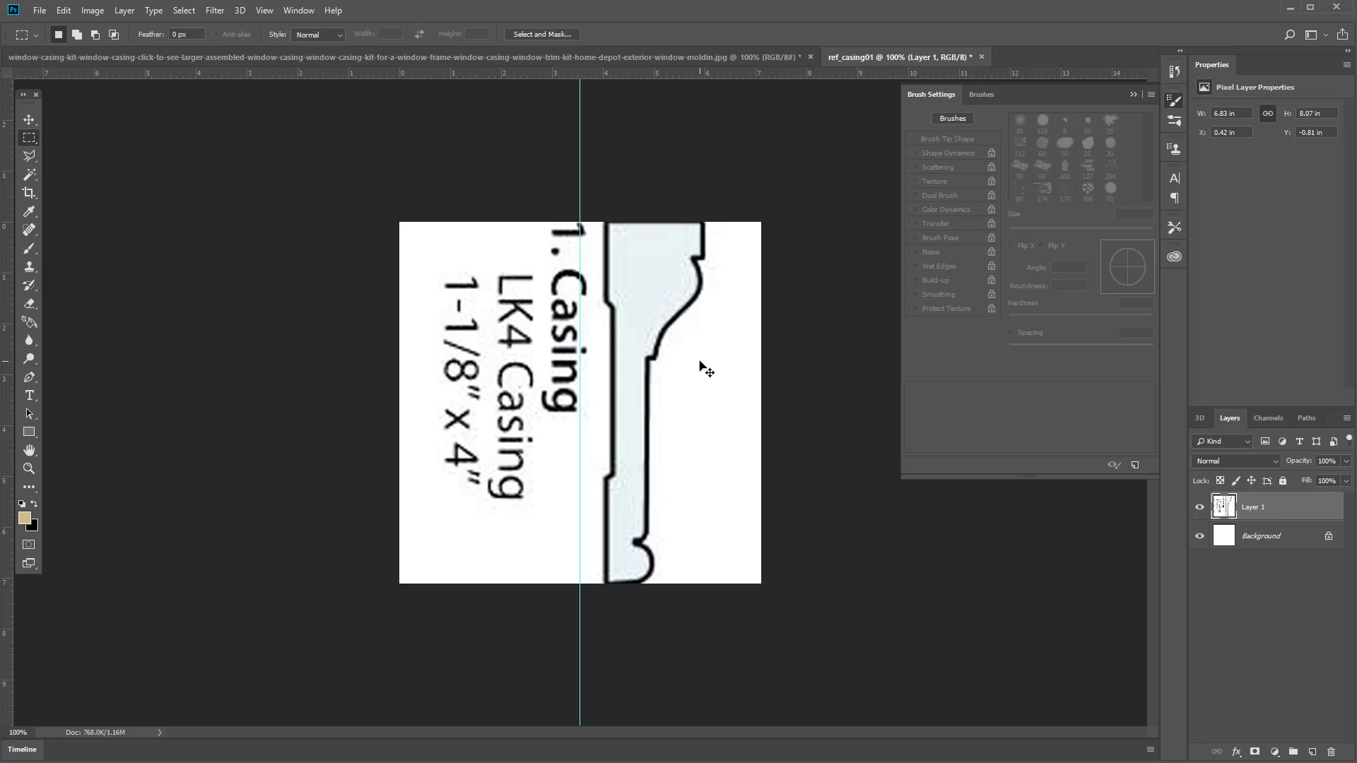
{"action": "left_click_drag", "start_coordinate": [699, 365], "coordinate": [671, 366]}
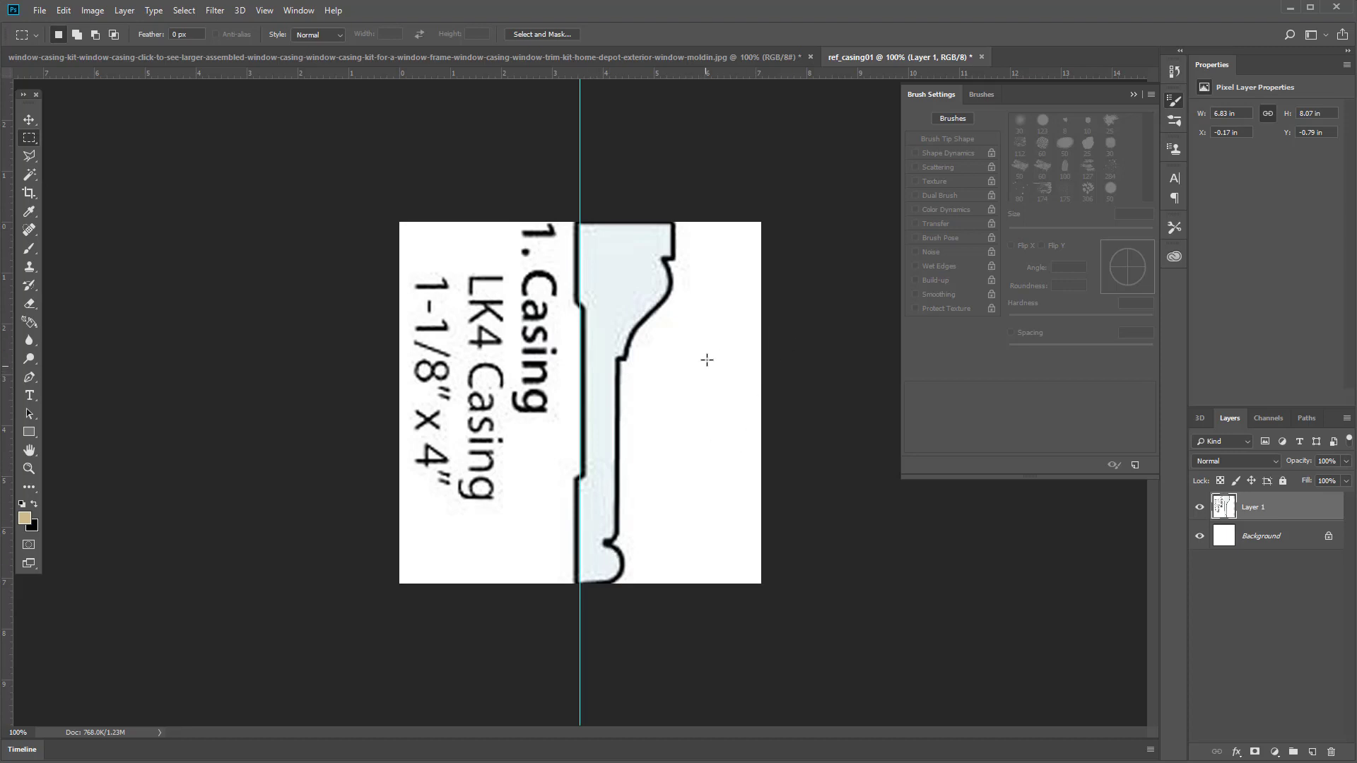
Step: Save the image as the JPEG ref_casing01.jpg in the ref folder, with maximum quality 12 and baseline standard format
{"action": "key", "text": "ctrl+s"}
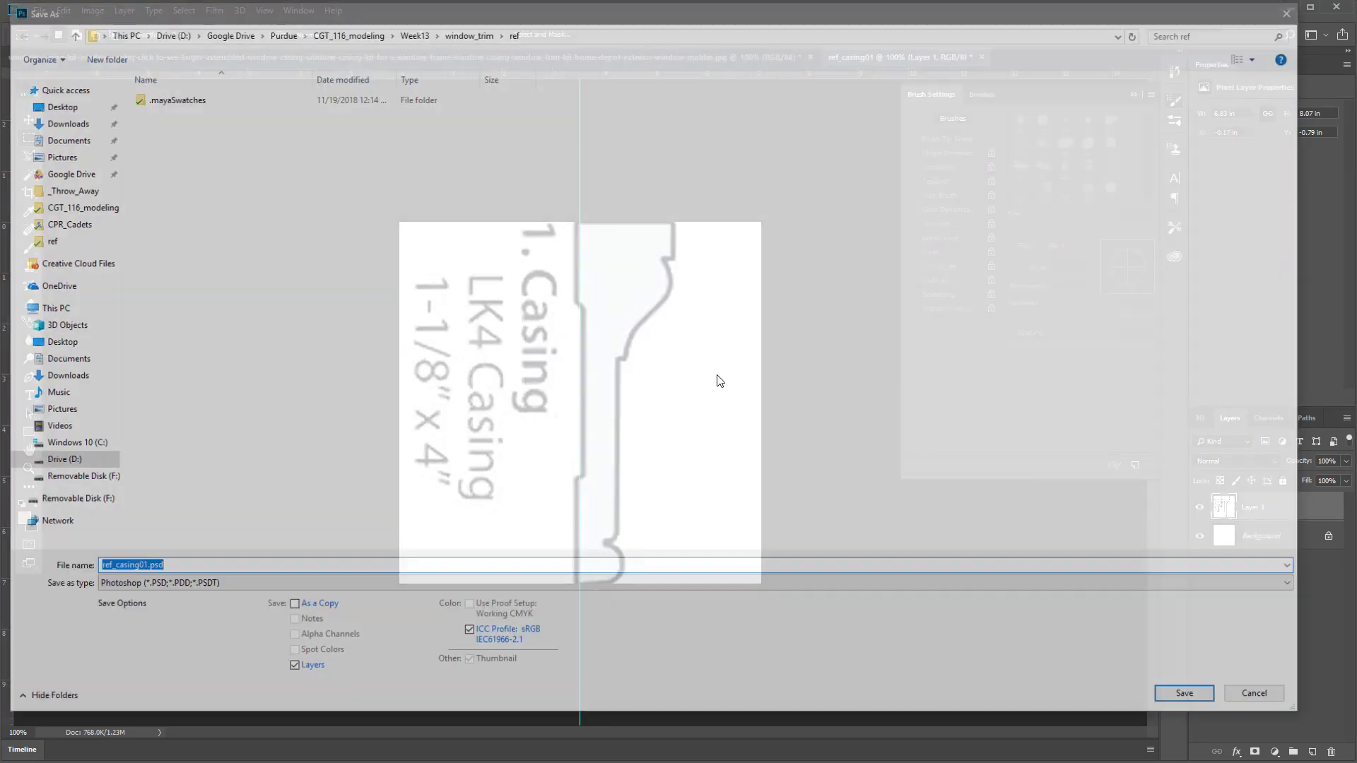
{"action": "left_click", "coordinate": [156, 586]}
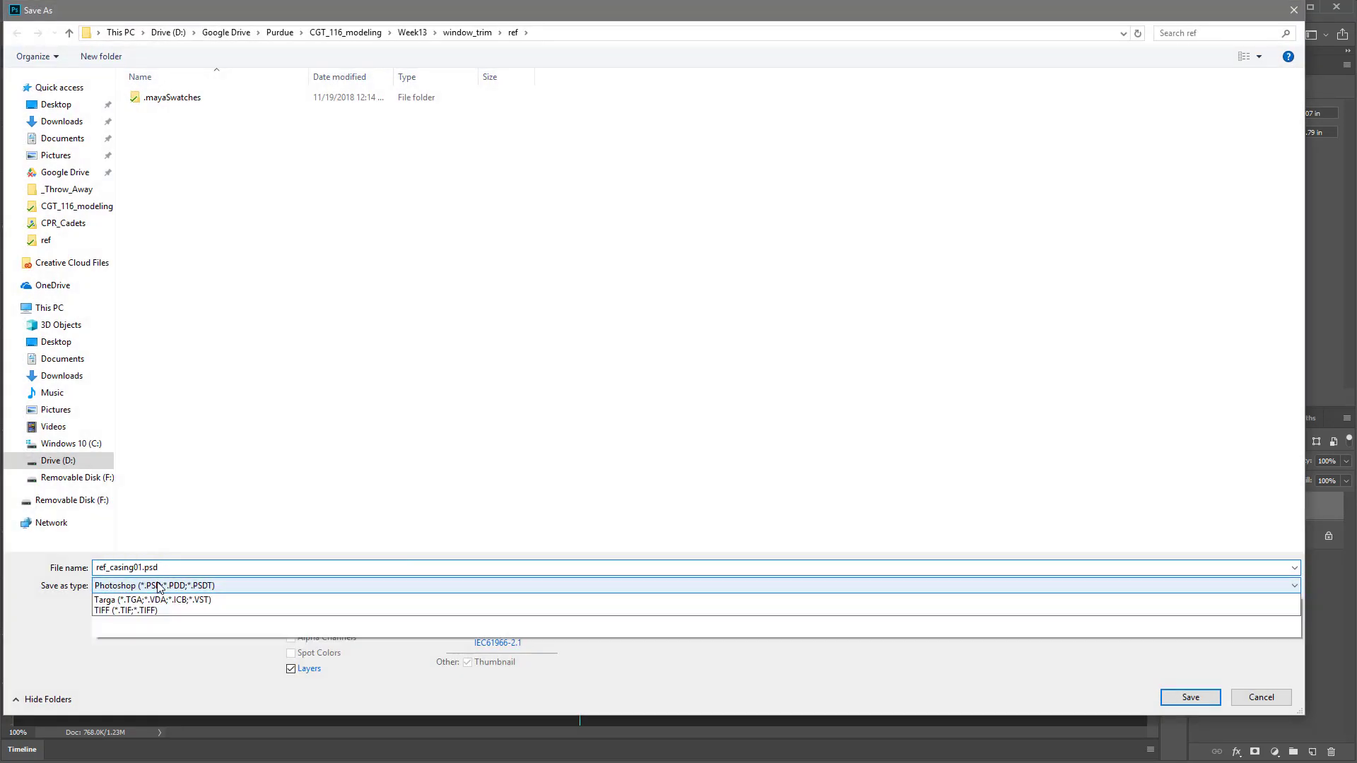
{"action": "left_click", "coordinate": [138, 696]}
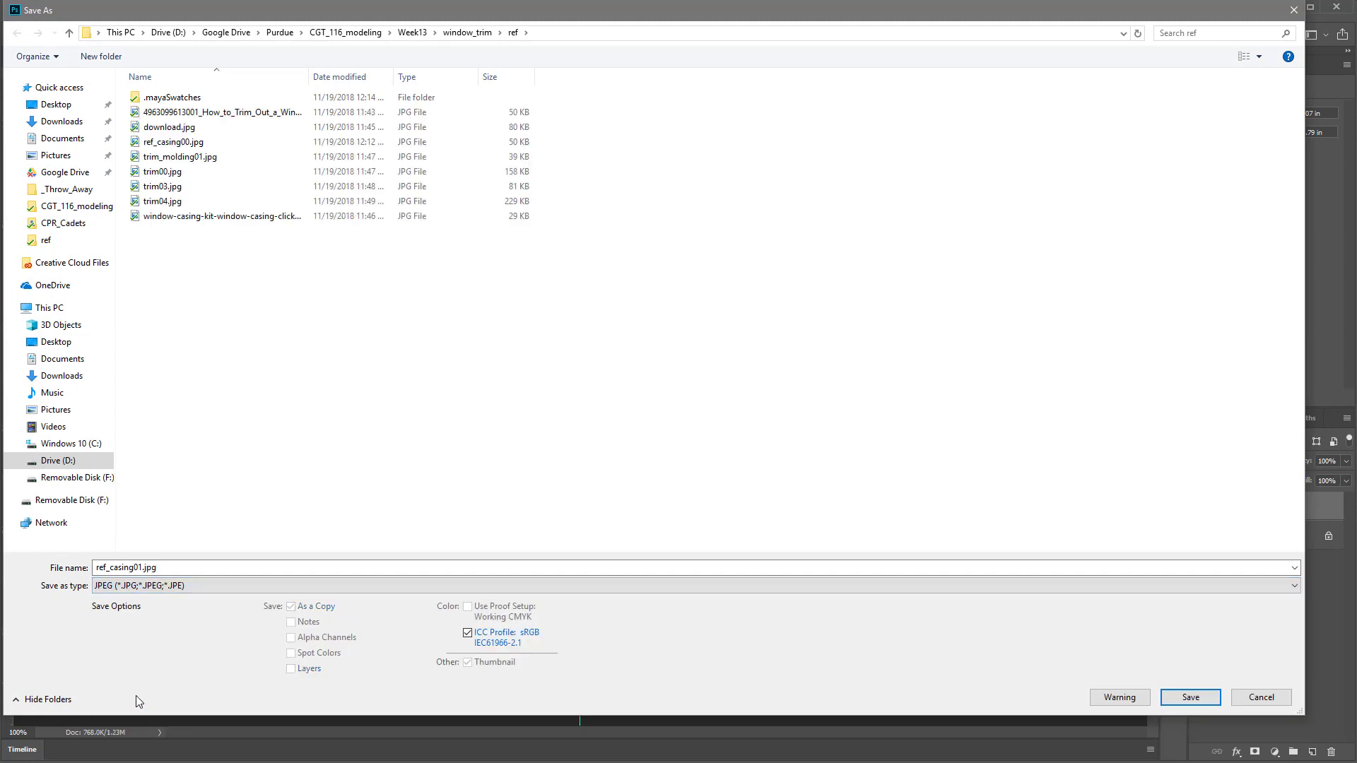
{"action": "left_click", "coordinate": [1194, 699]}
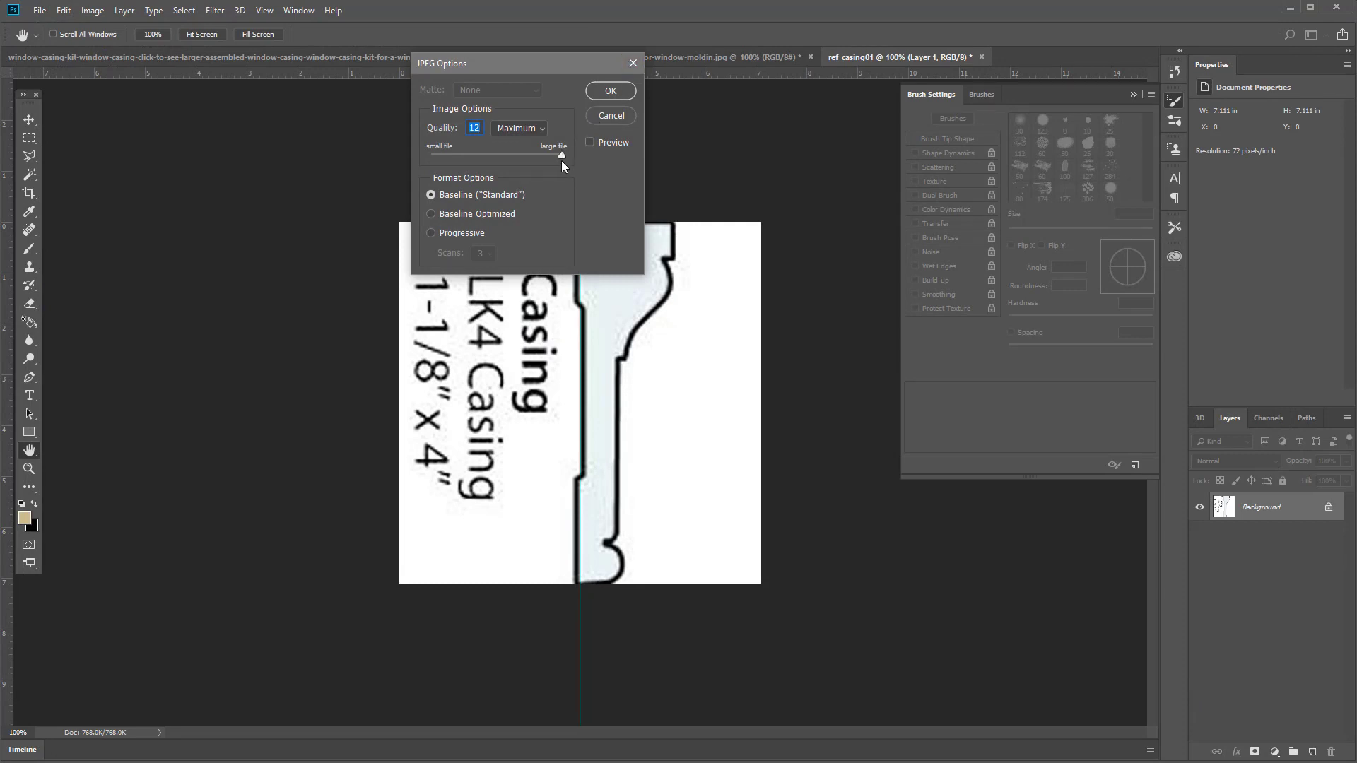
{"action": "left_click", "coordinate": [611, 91]}
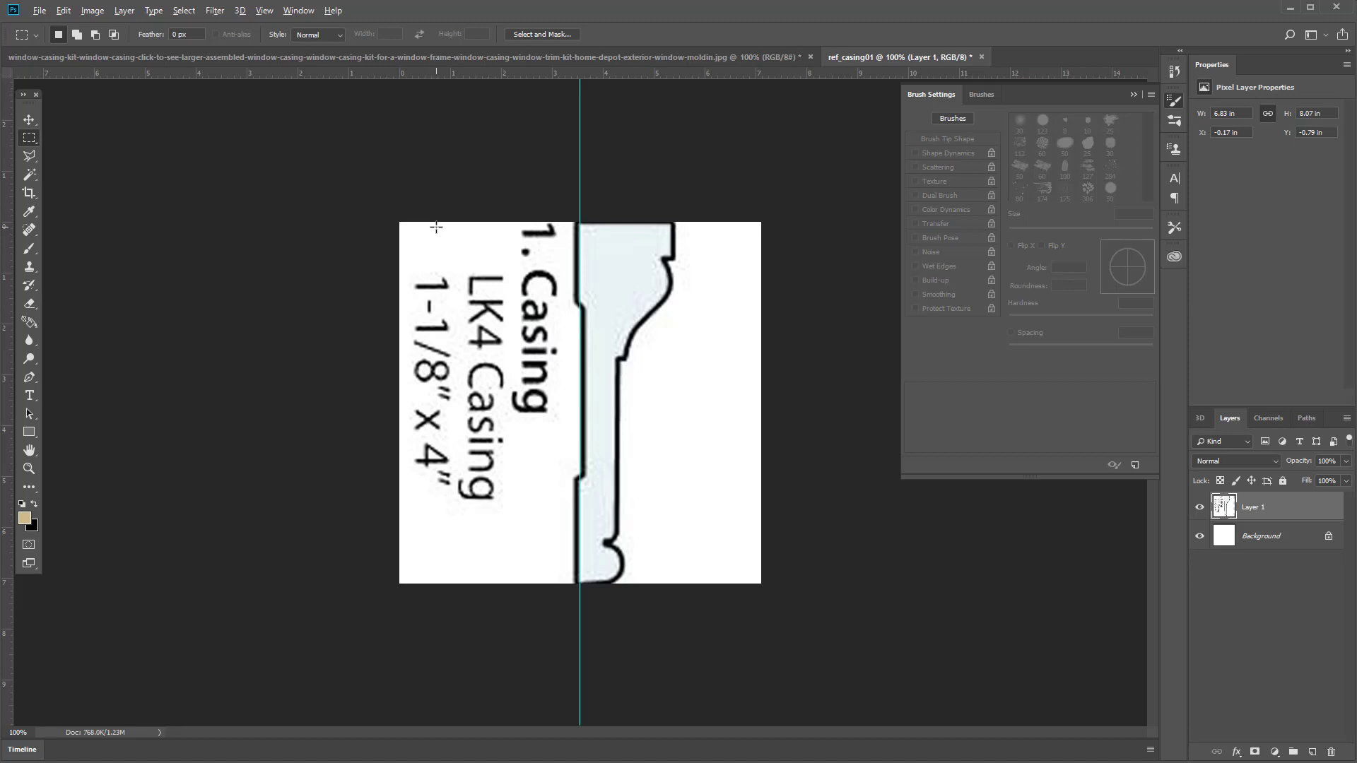
Step: Switch to Maya, delete the existing textured reference plane, and create a new polygon plane at the origin
{"action": "key", "text": "alt+Tab"}
{"action": "key", "text": "alt+Tab"}
{"action": "key", "text": "alt+Tab"}
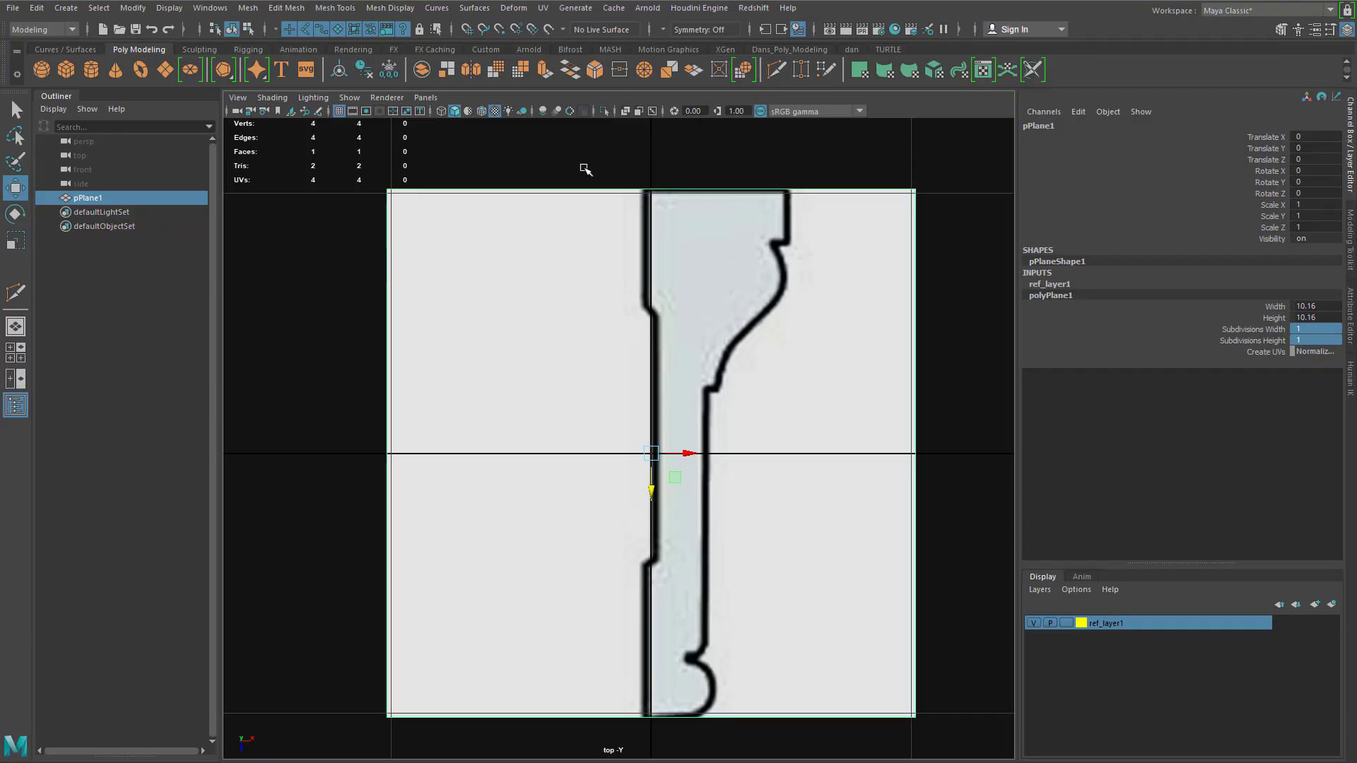
{"action": "left_click", "coordinate": [786, 276]}
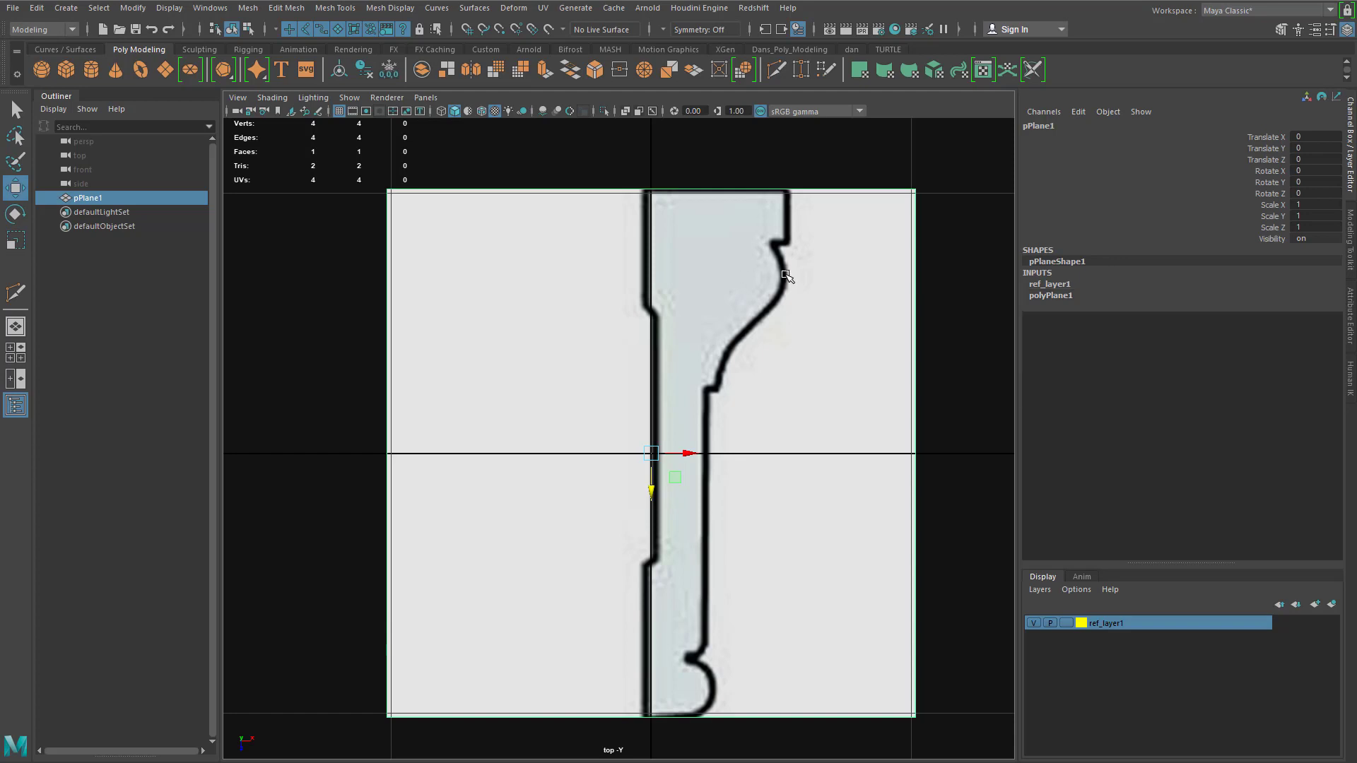
{"action": "key", "text": "Delete"}
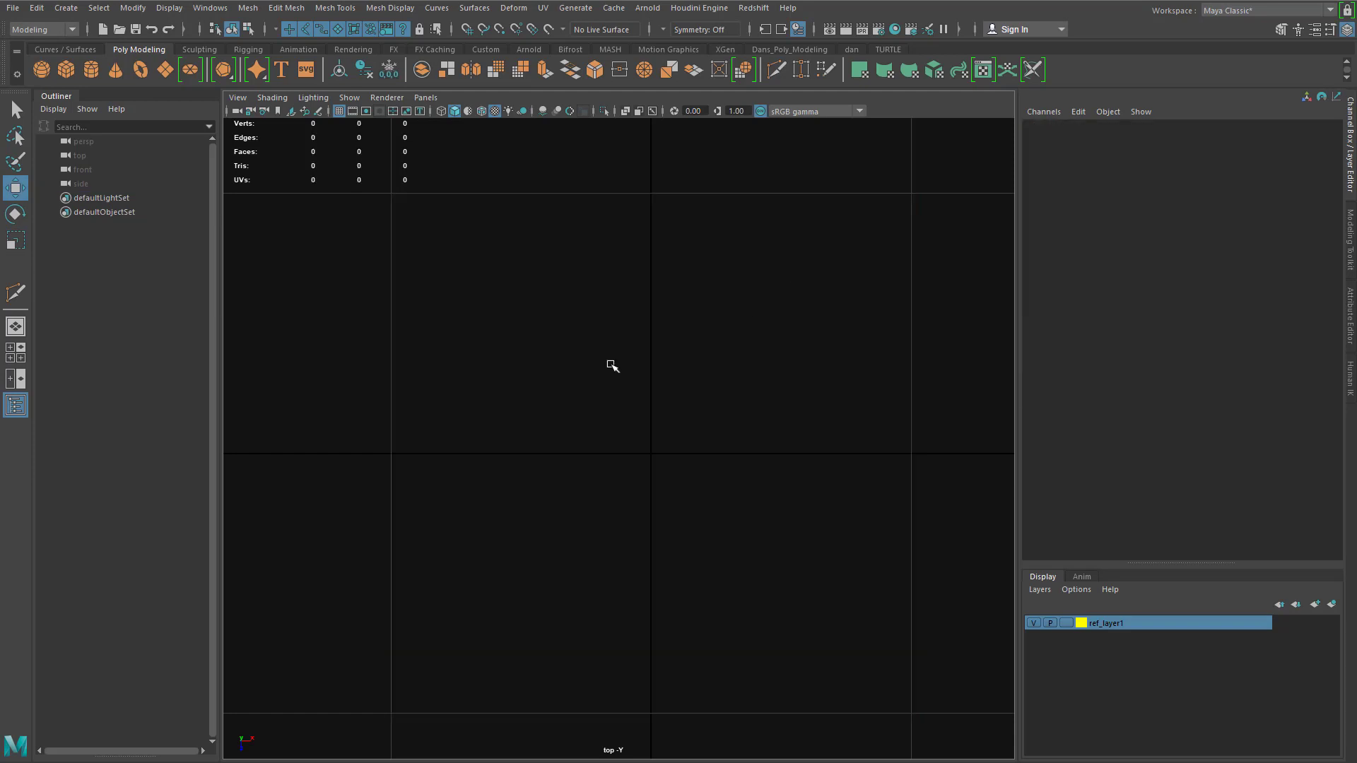
{"action": "left_click", "coordinate": [170, 67]}
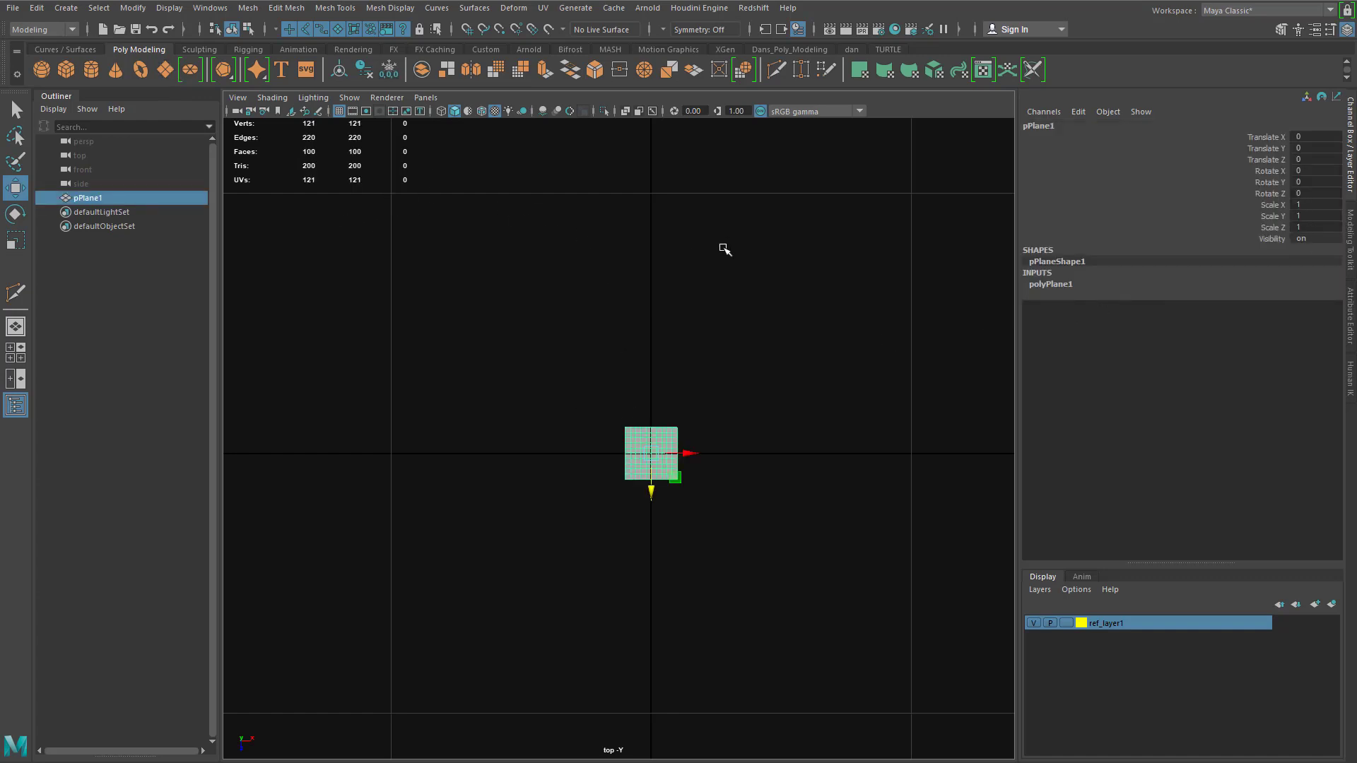
Step: Switch to the inches to cm converter in Chrome and copy 10.16, the centimetre equivalent of 4 inches
{"action": "key", "text": "alt+Tab"}
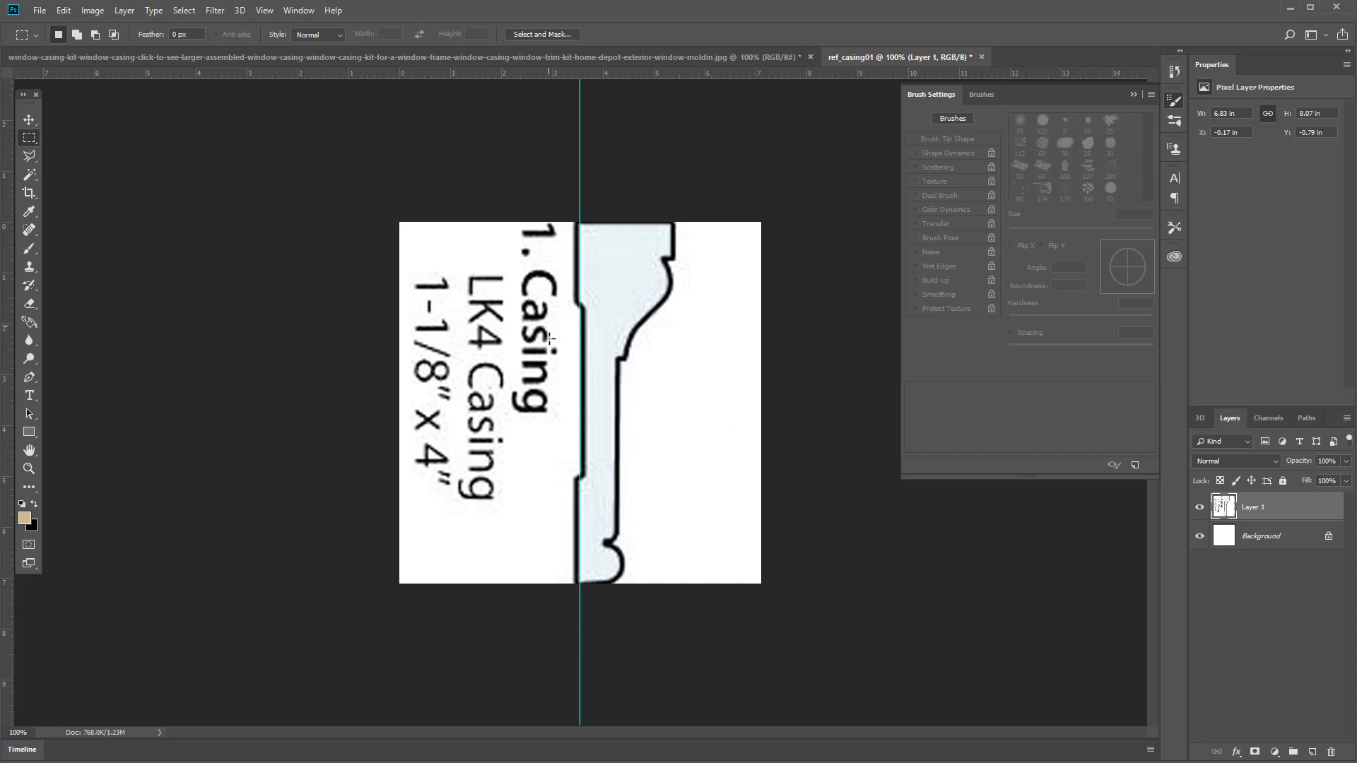
{"action": "key", "text": "alt+Tab"}
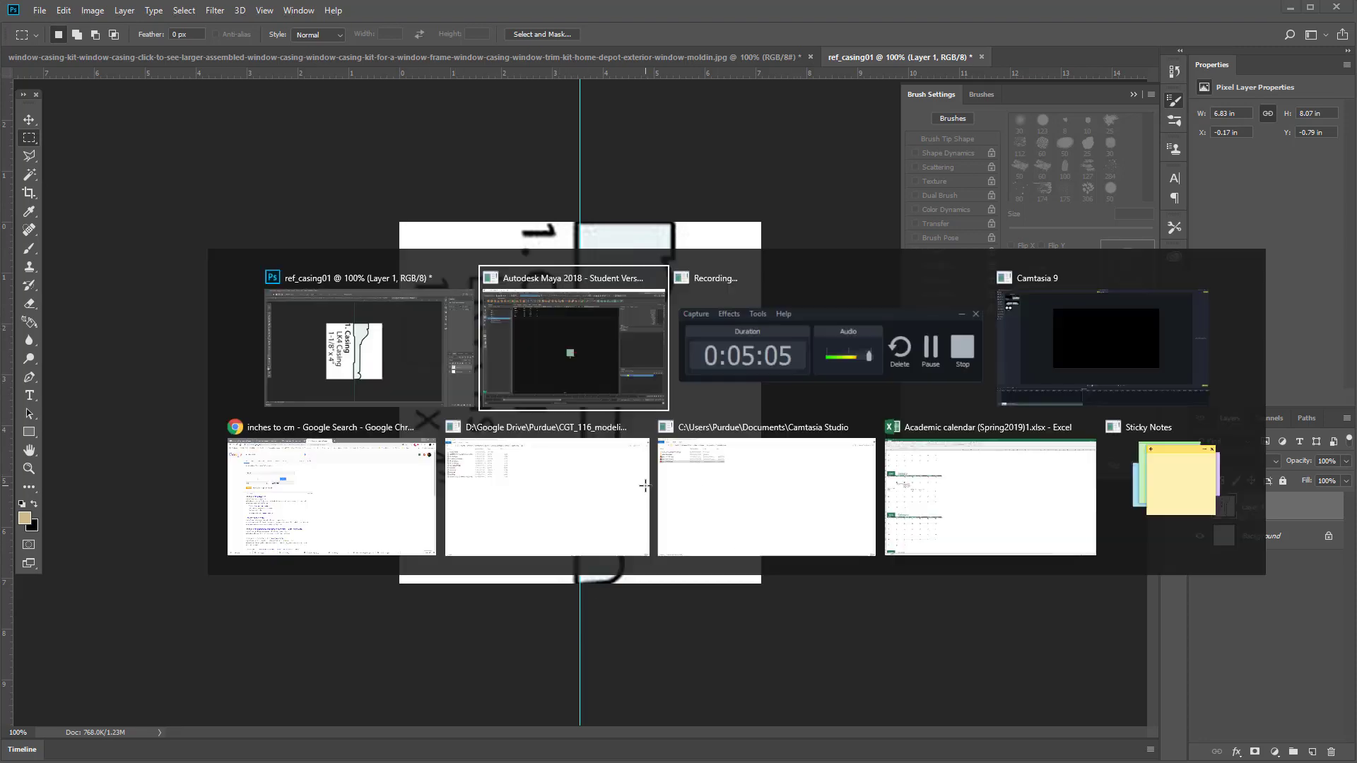
{"action": "key", "text": "alt+Tab"}
{"action": "key", "text": "alt+Tab"}
{"action": "key", "text": "alt+Tab"}
{"action": "key", "text": "alt+Tab"}
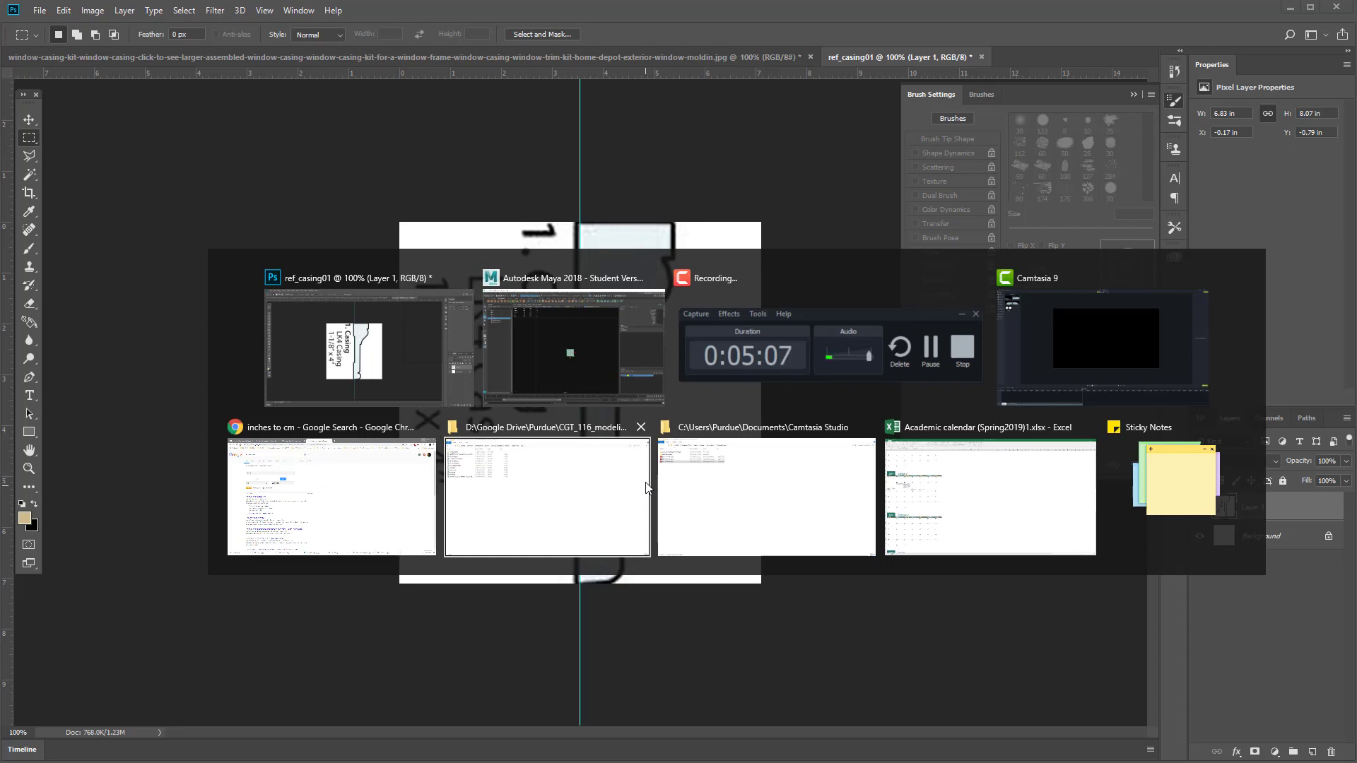
{"action": "left_click", "coordinate": [332, 495]}
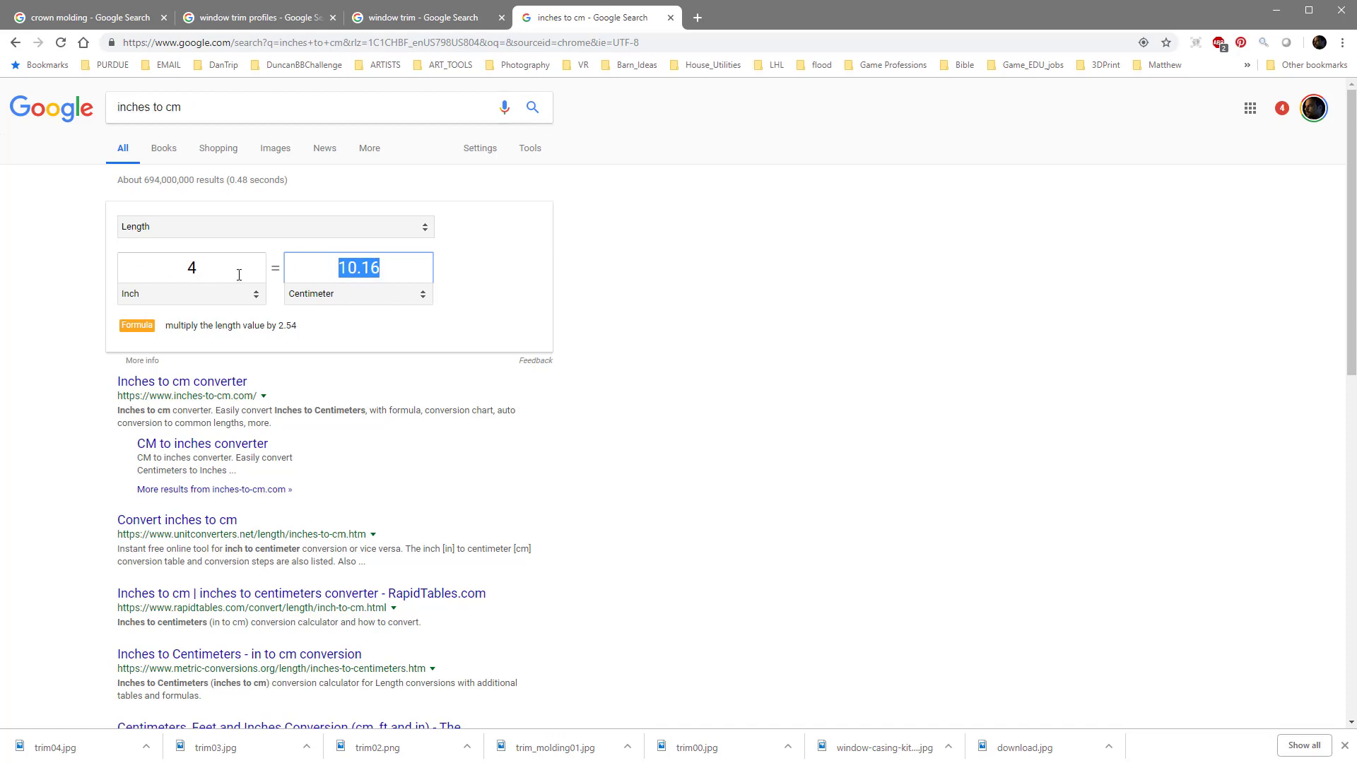
{"action": "right_click", "coordinate": [357, 268]}
{"action": "left_click", "coordinate": [397, 319]}
Step: Return to Maya and set the new plane's width and height to 10.16
{"action": "key", "text": "alt+Tab"}
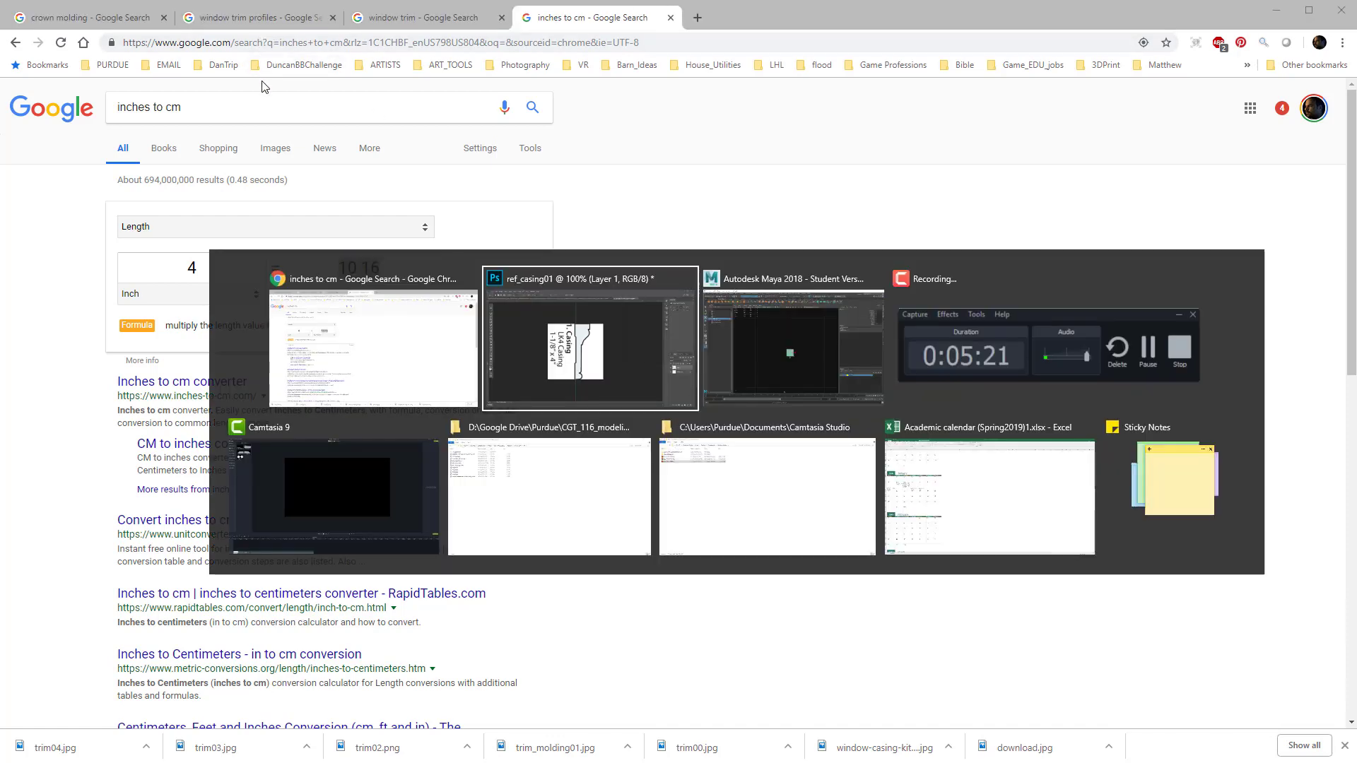
{"action": "key", "text": "alt+Tab"}
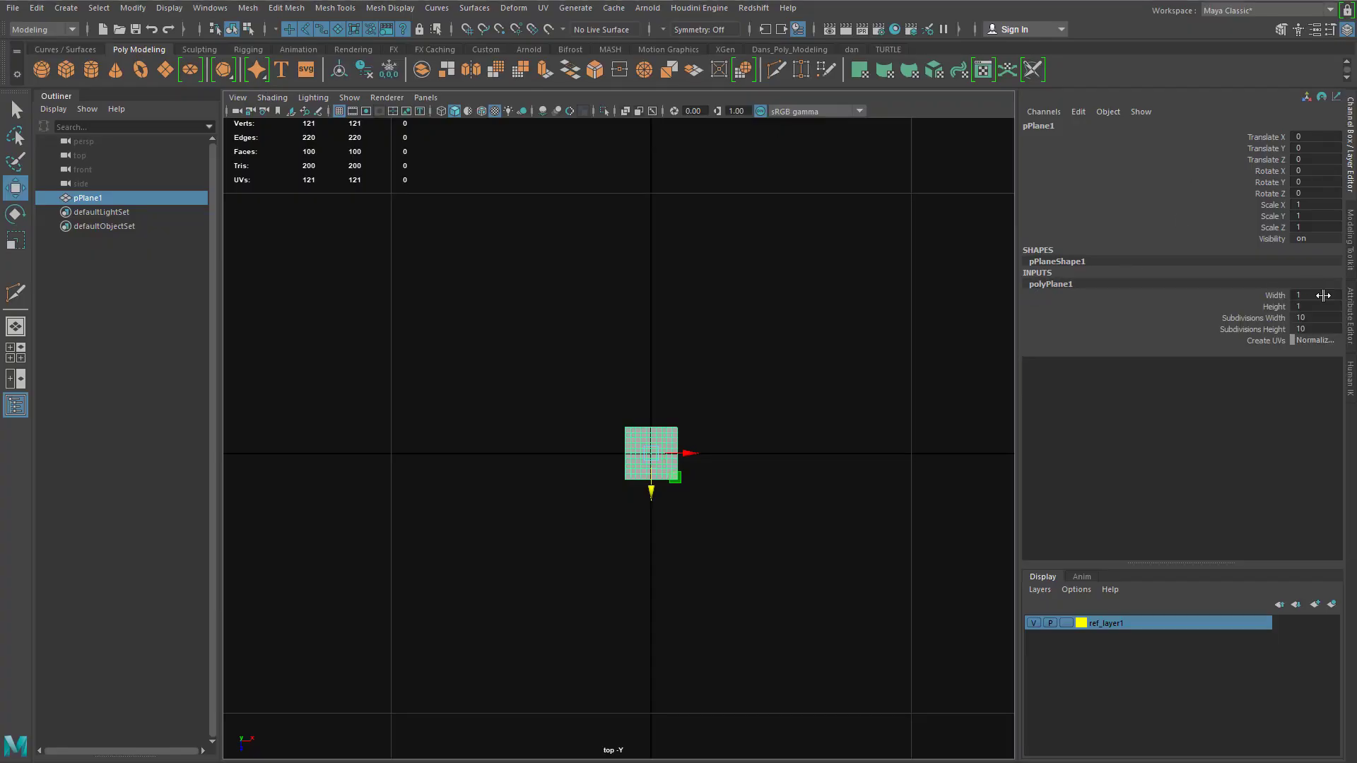
{"action": "left_click_drag", "start_coordinate": [1311, 296], "coordinate": [1312, 309]}
{"action": "key", "text": "Return"}
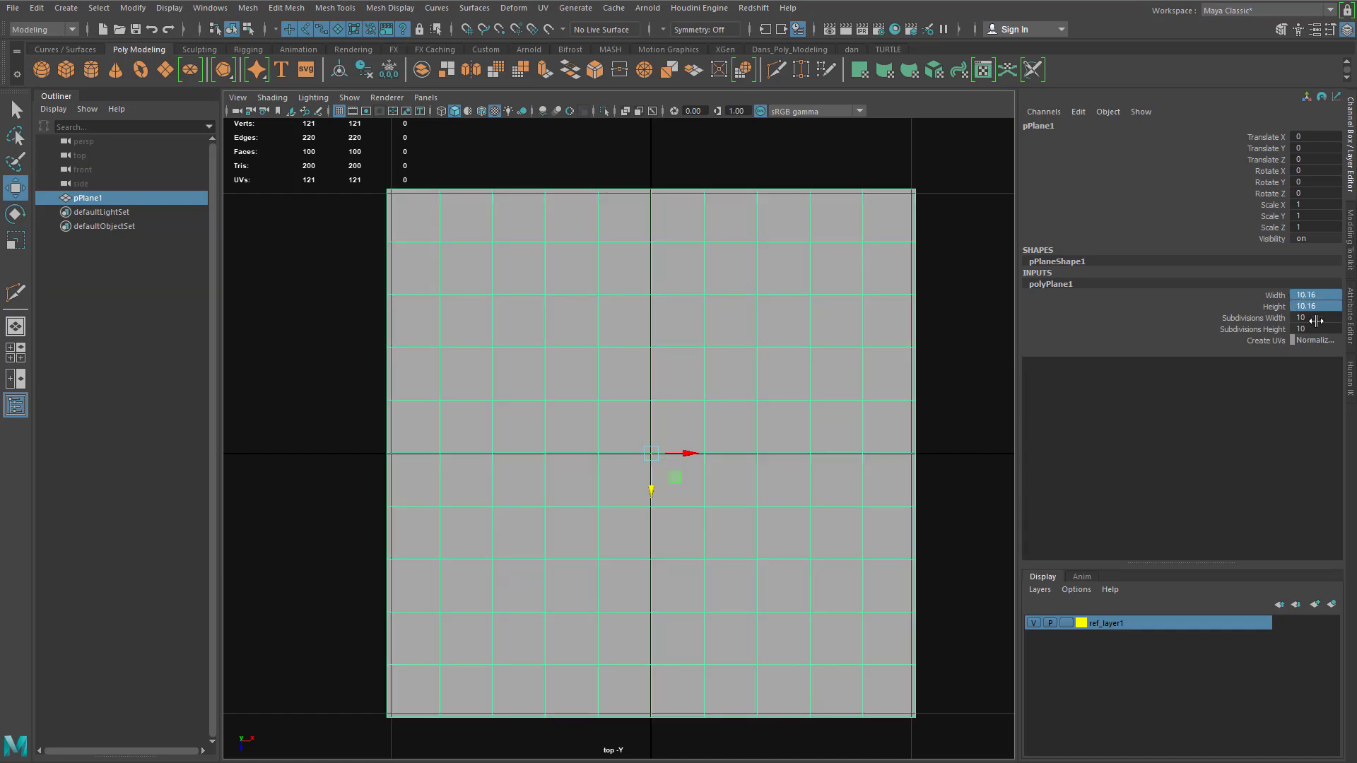
Step: Set the plane's width and height subdivisions to 1
{"action": "left_click_drag", "start_coordinate": [1313, 318], "coordinate": [1317, 330]}
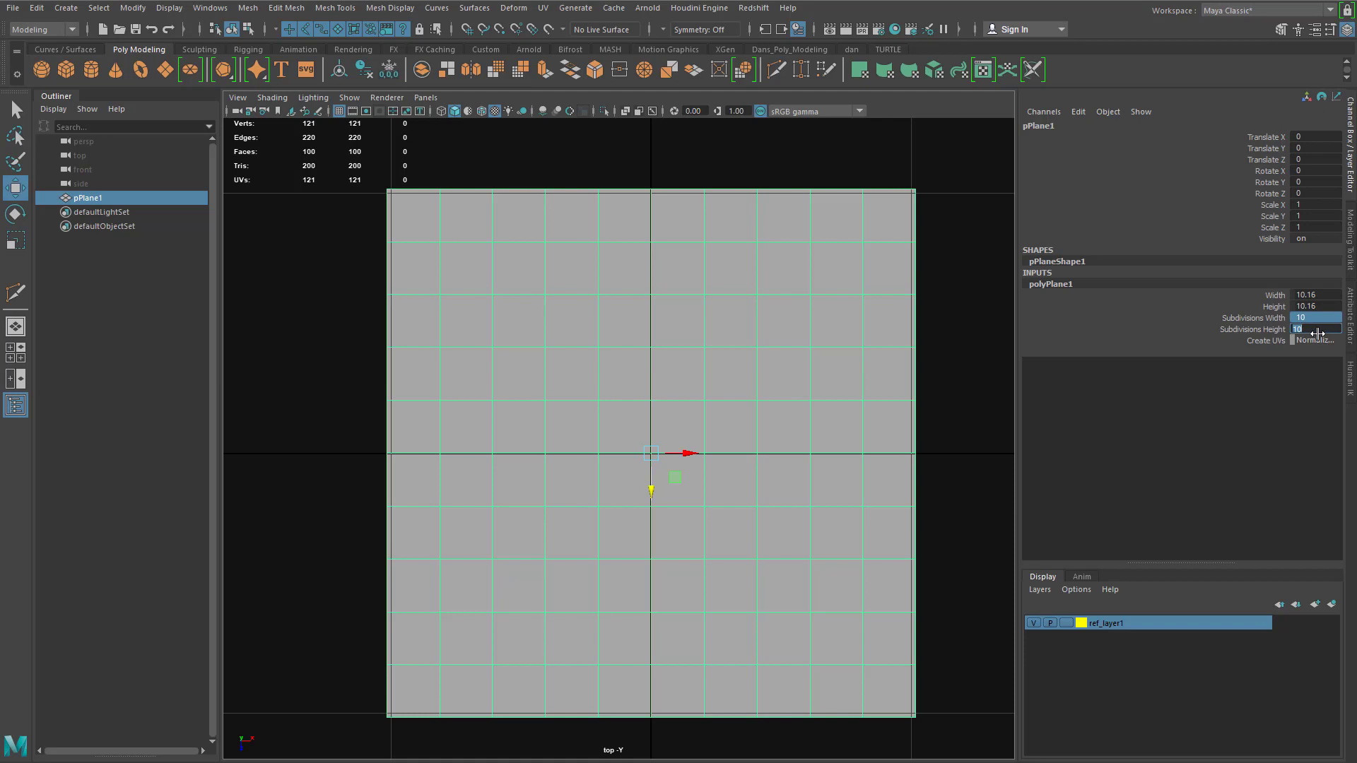
{"action": "type", "text": "1"}
{"action": "key", "text": "Return"}
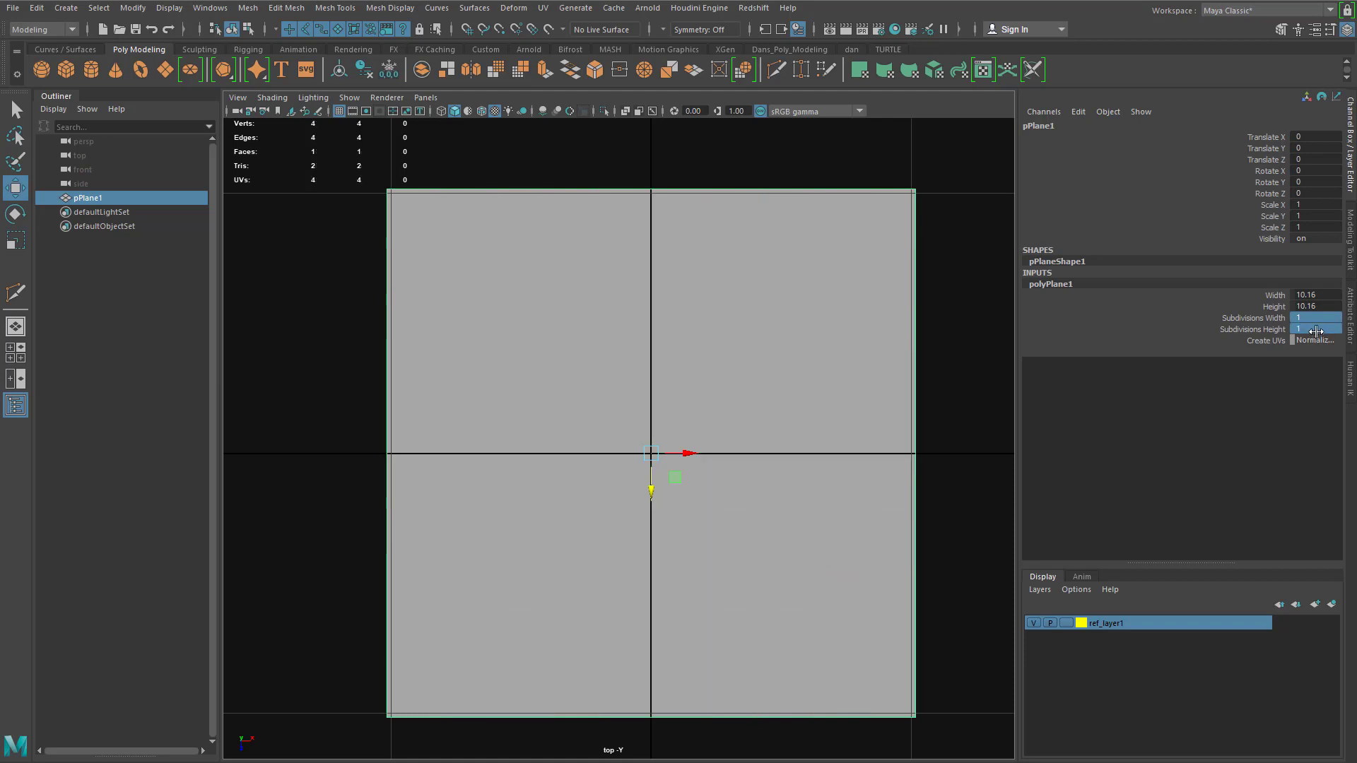
{"action": "left_click", "coordinate": [691, 265]}
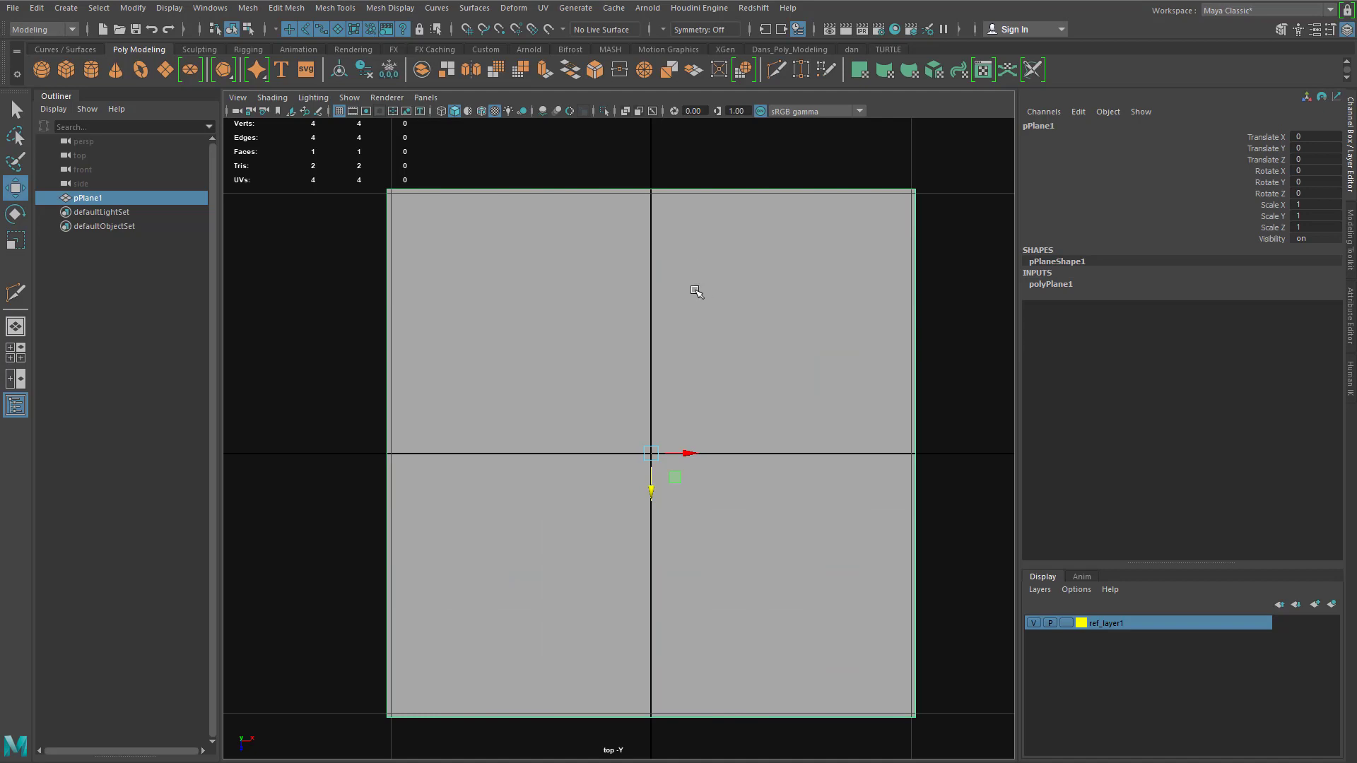
Step: Assign a new Lambert material to the plane
{"action": "right_click", "coordinate": [512, 241]}
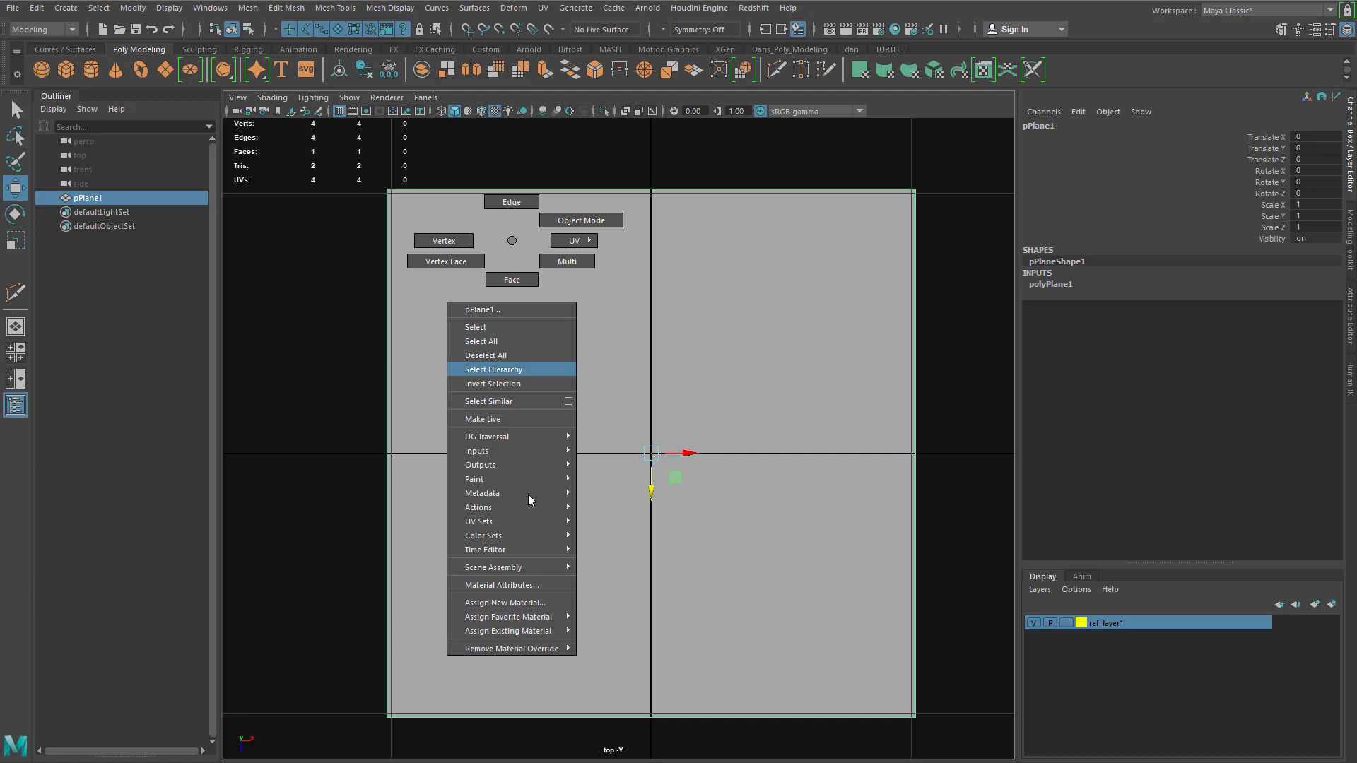
{"action": "left_click", "coordinate": [519, 603]}
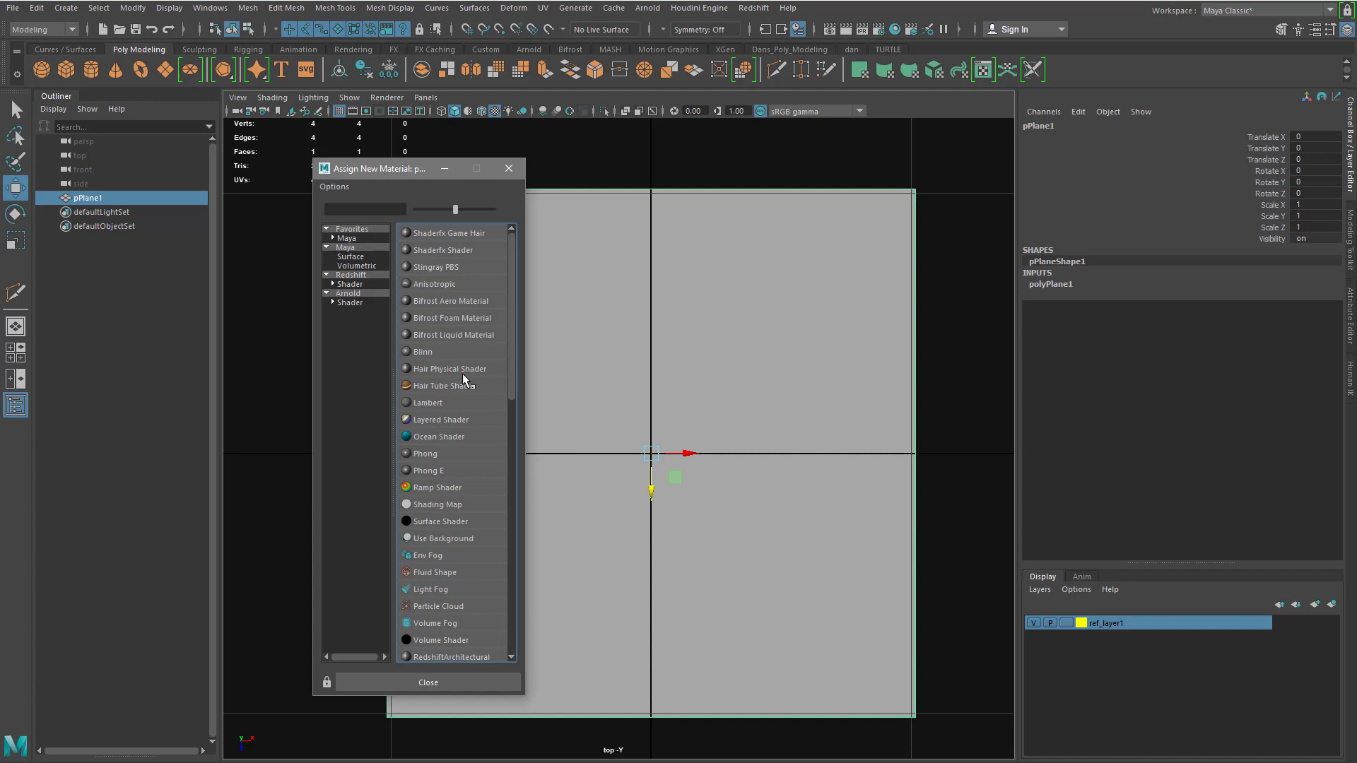
{"action": "left_click", "coordinate": [429, 402]}
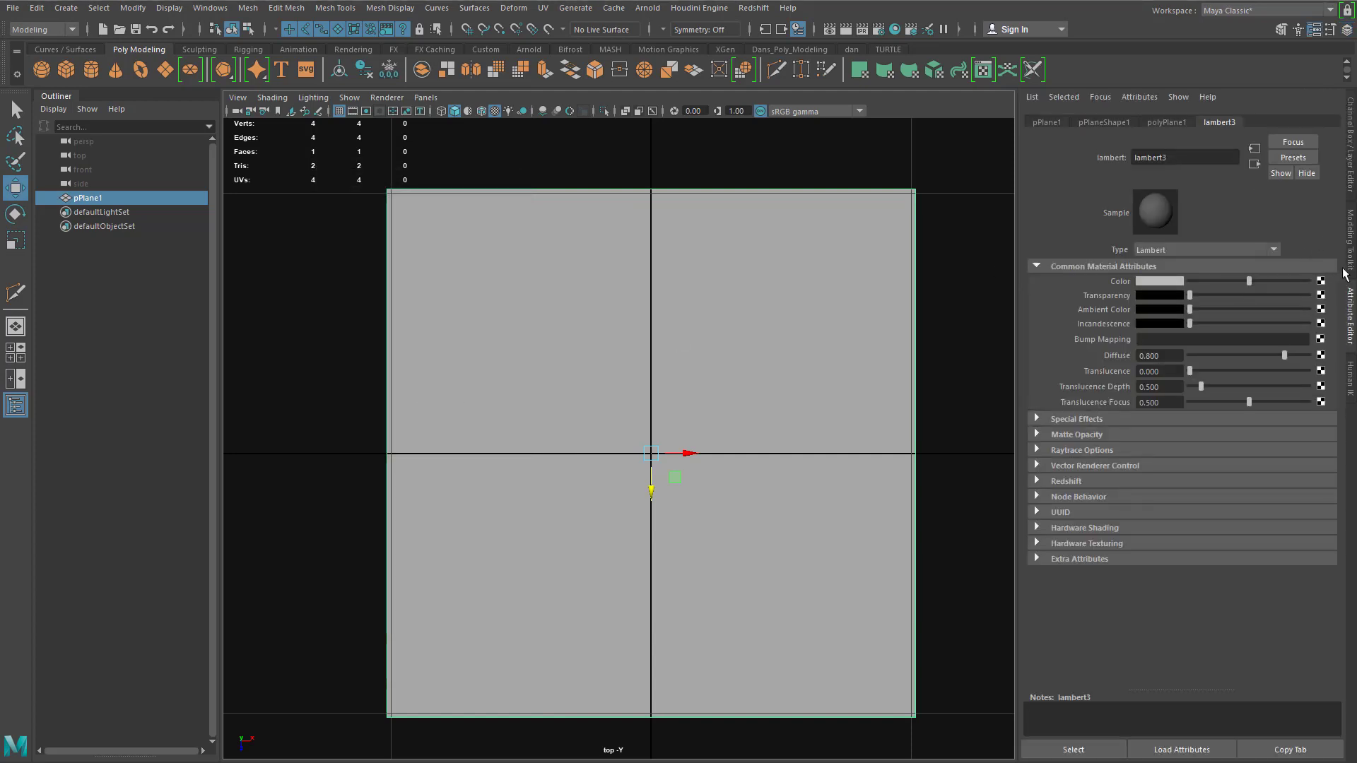
Step: Connect a file texture to the Lambert material's color and load ref_casing01.jpg from the ref folder as its image
{"action": "left_click", "coordinate": [1321, 281]}
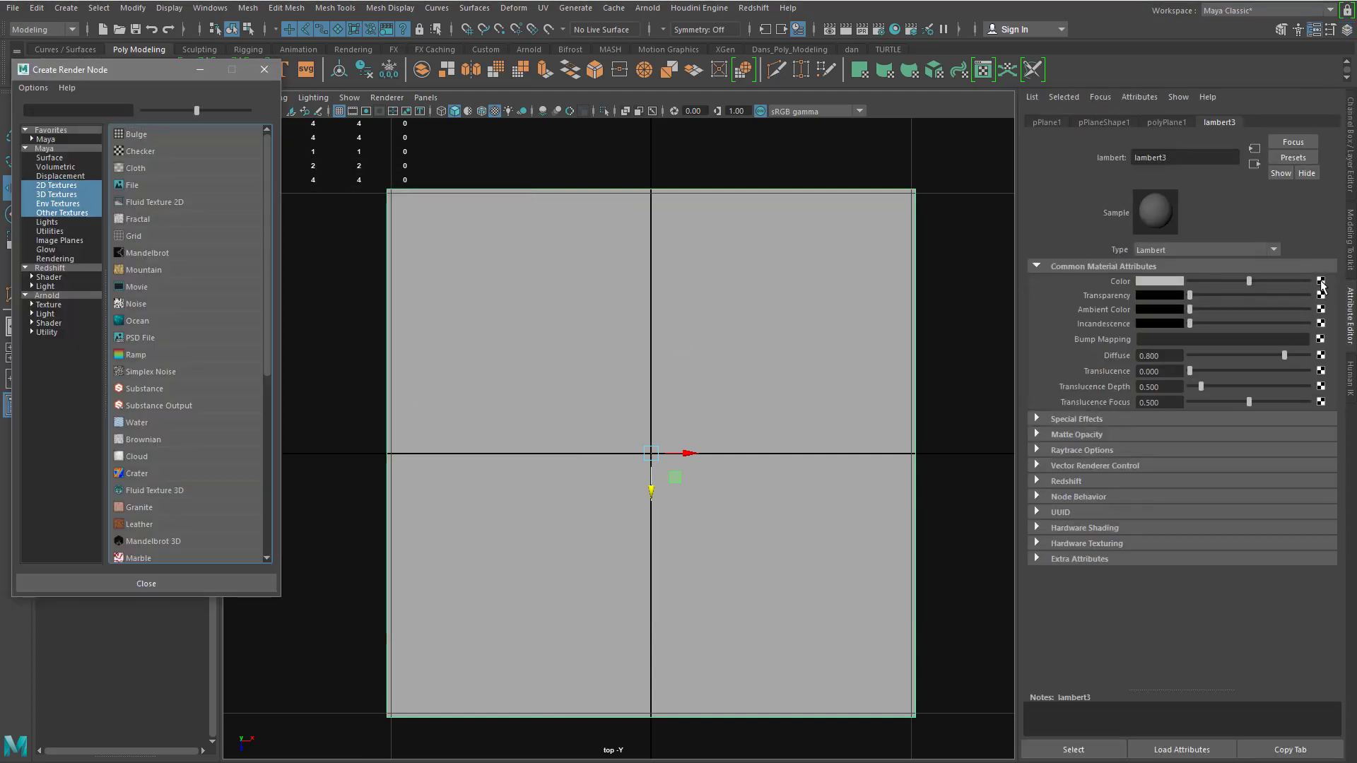
{"action": "left_click", "coordinate": [159, 184]}
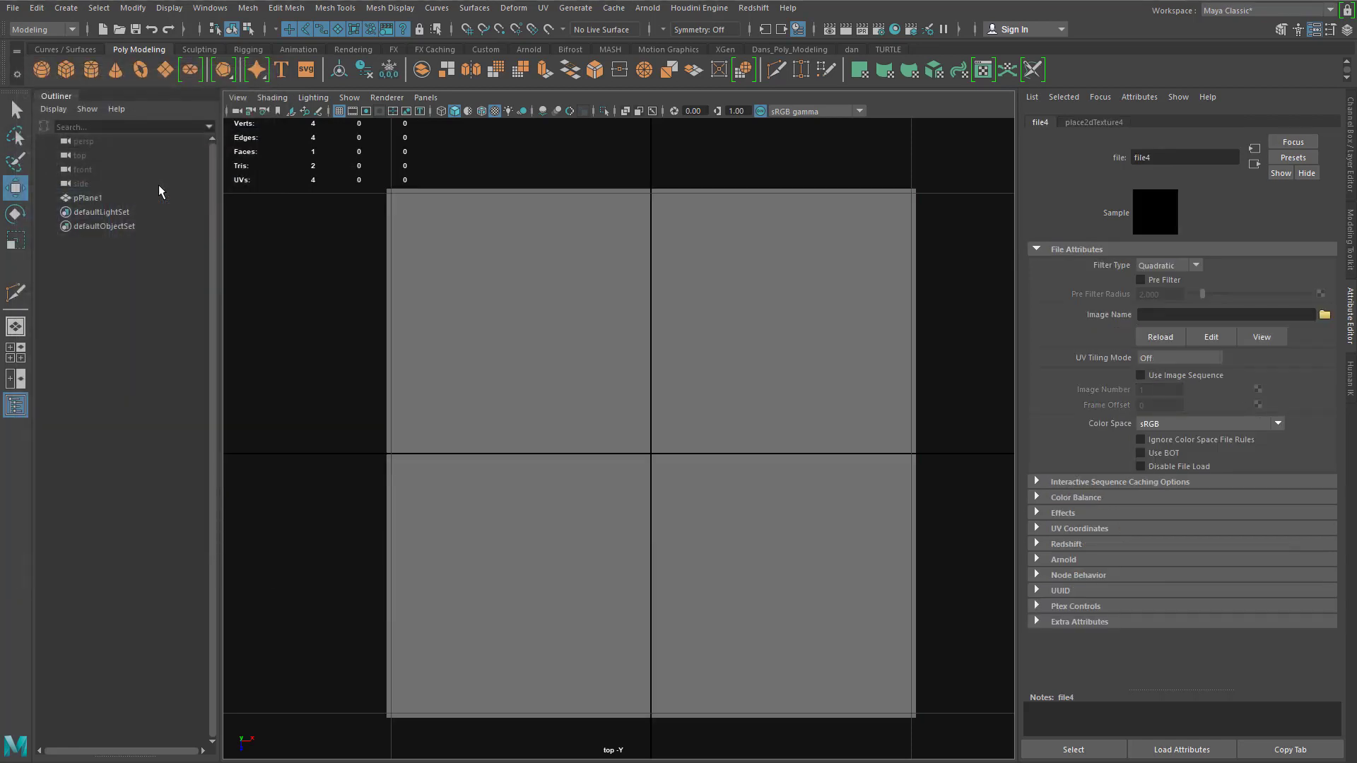
{"action": "left_click", "coordinate": [1326, 316]}
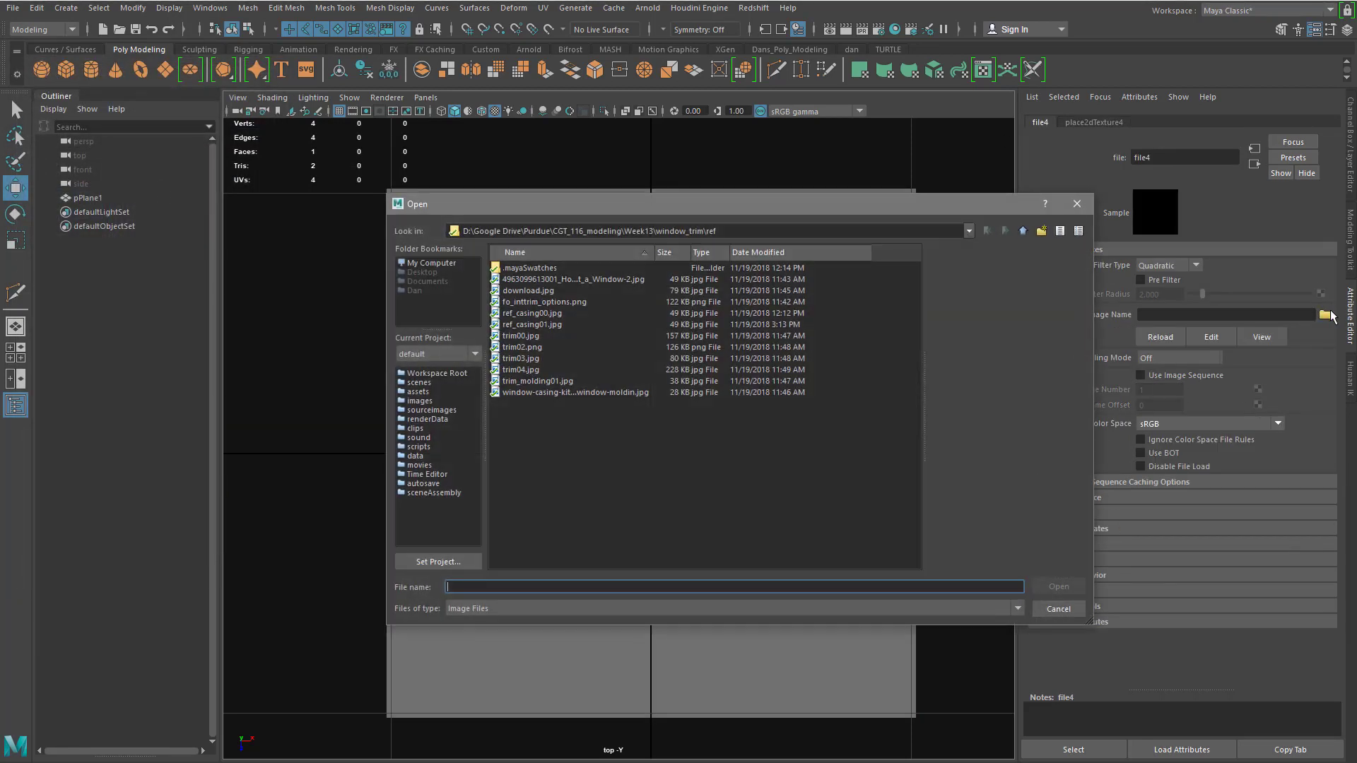
{"action": "left_click", "coordinate": [535, 326]}
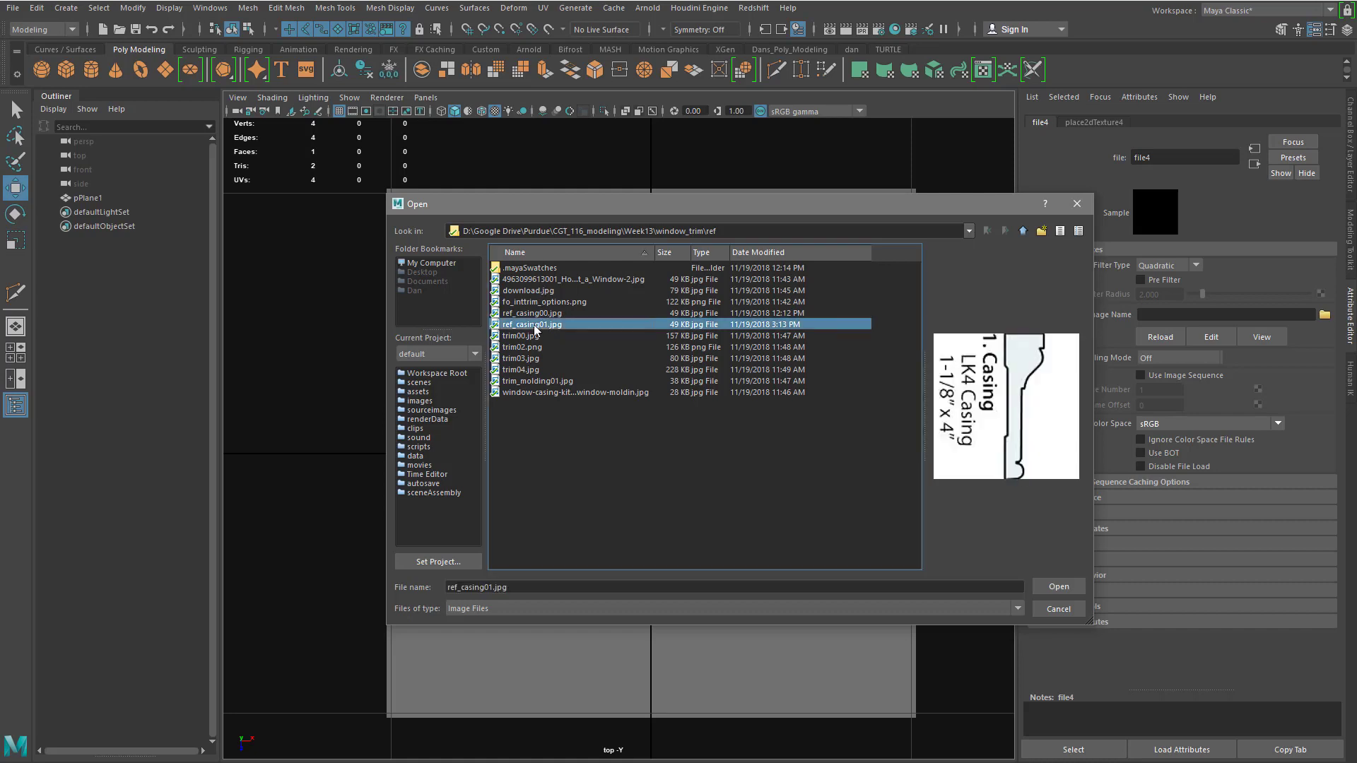
{"action": "left_click", "coordinate": [1058, 587]}
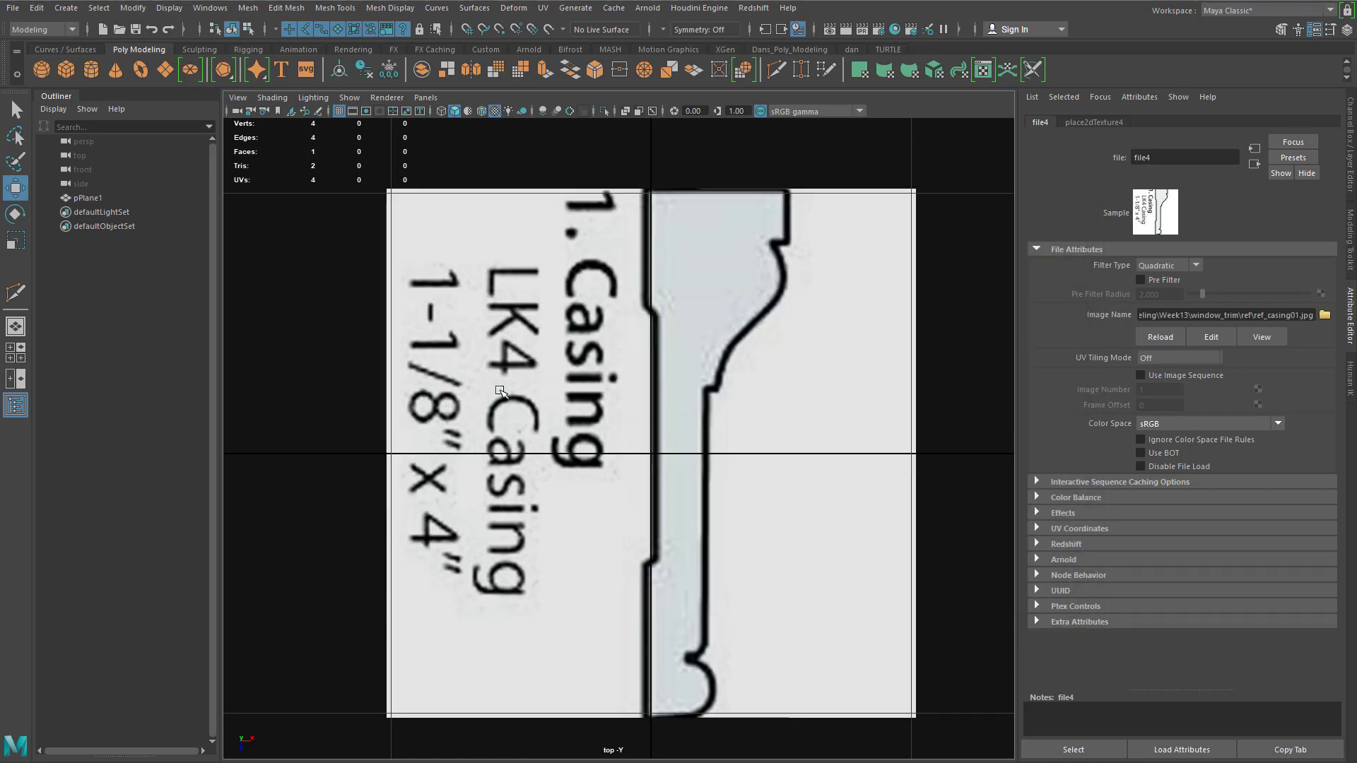